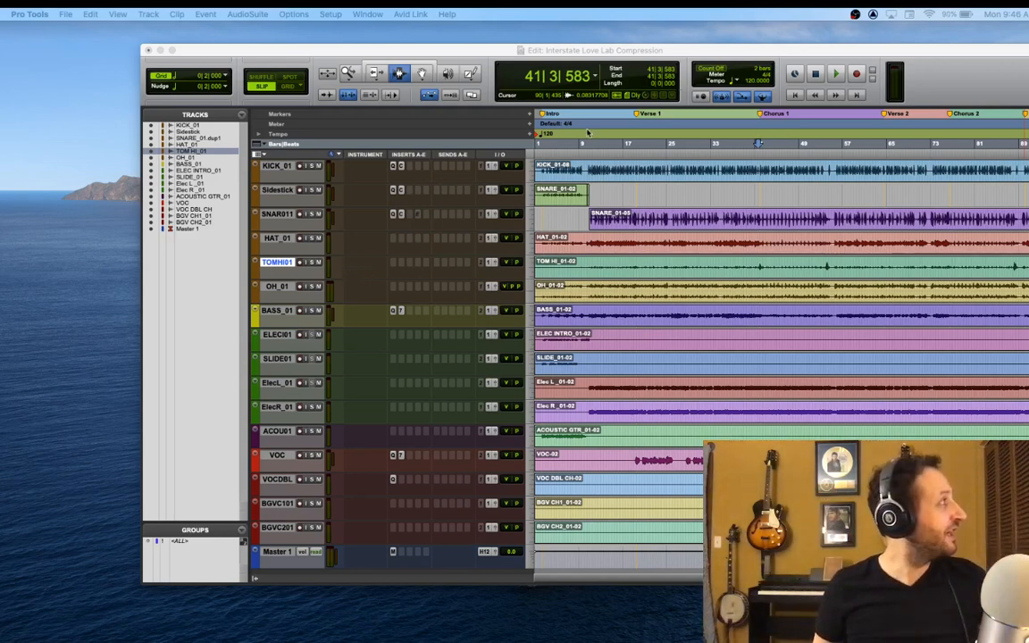
Place the edit cursor just before the first kick drum hit and enlarge the KICK_01 track's height
click(547, 173)
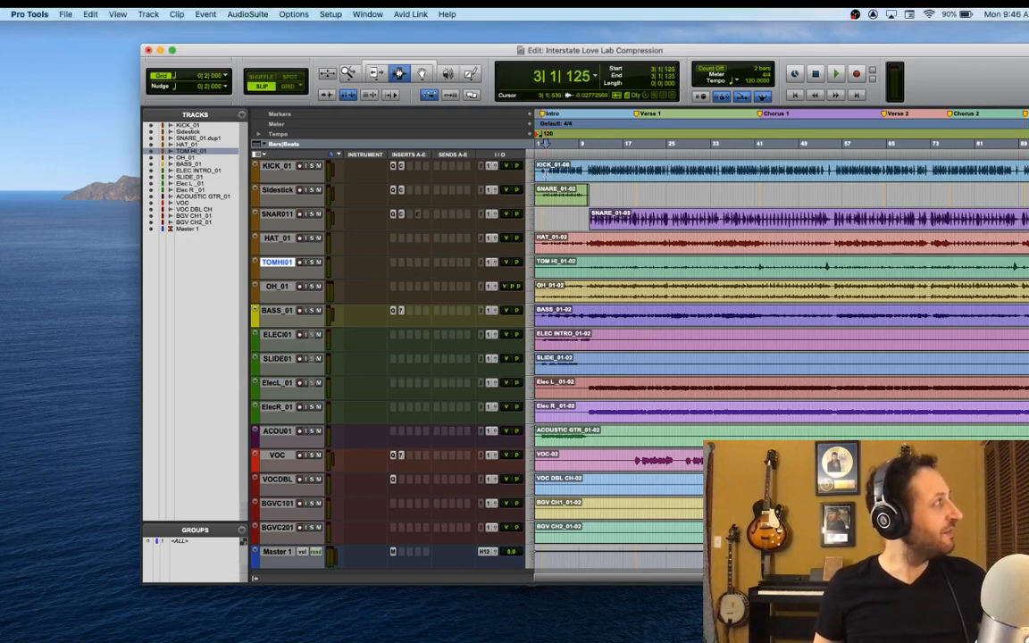
click(543, 172)
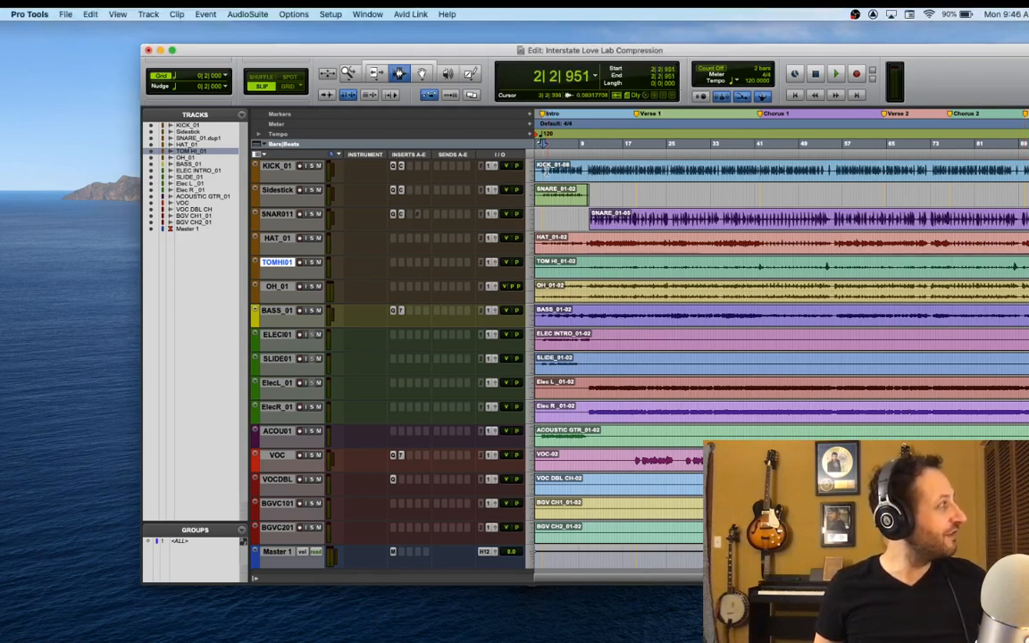
key(super+bracketleft)
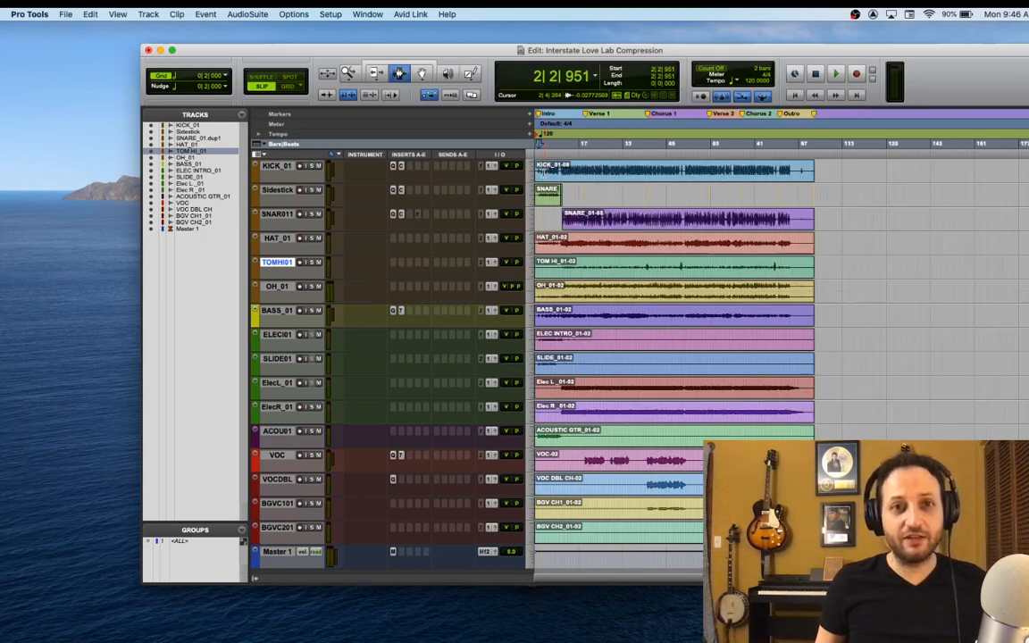
key(super+equal)
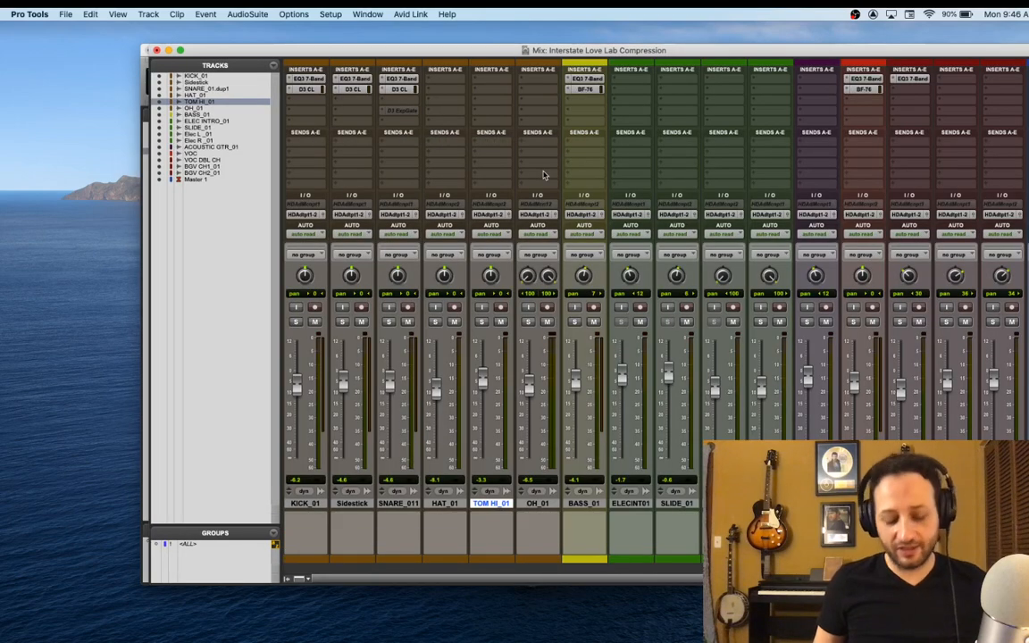
key(super+equal)
key(super+bracketright)
key(super+bracketright)
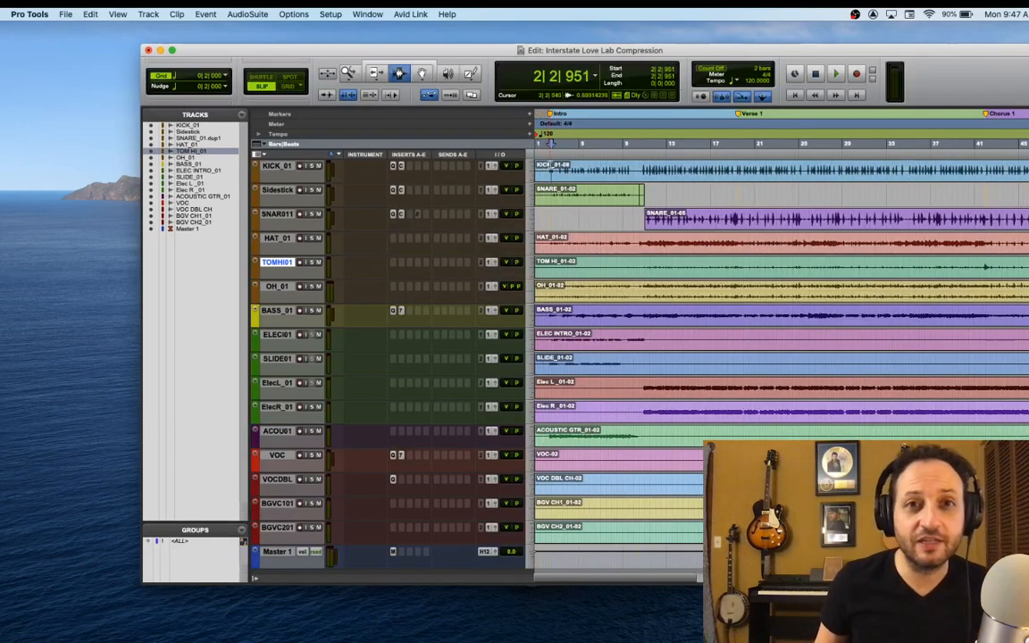
key(super+bracketright)
key(super+bracketright)
key(super+bracketright)
key(super+bracketright)
key(super+bracketright)
key(super+bracketright)
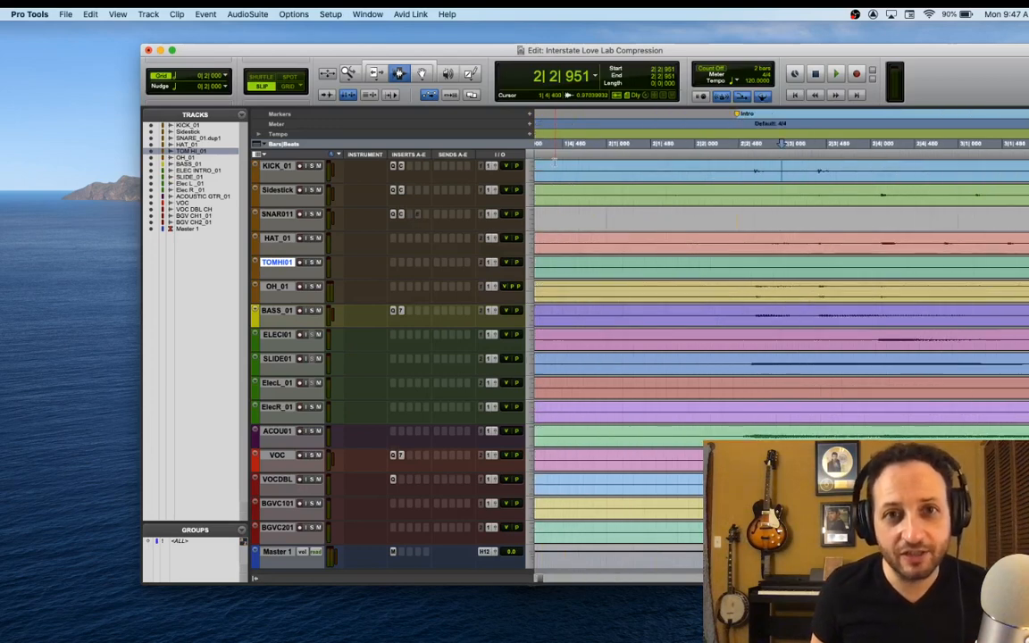
key(super+bracketright)
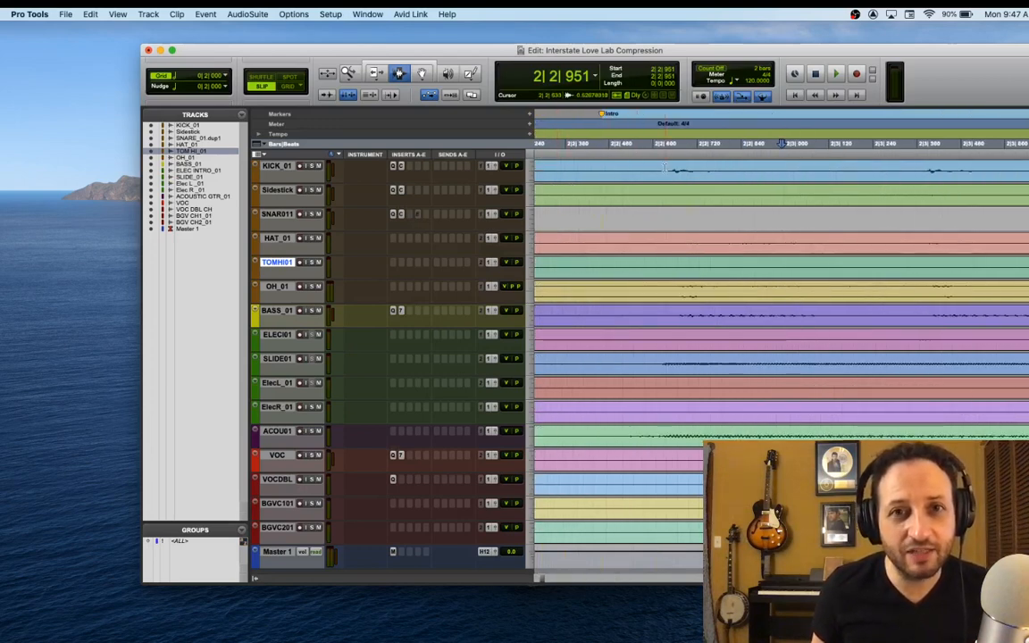
click(665, 170)
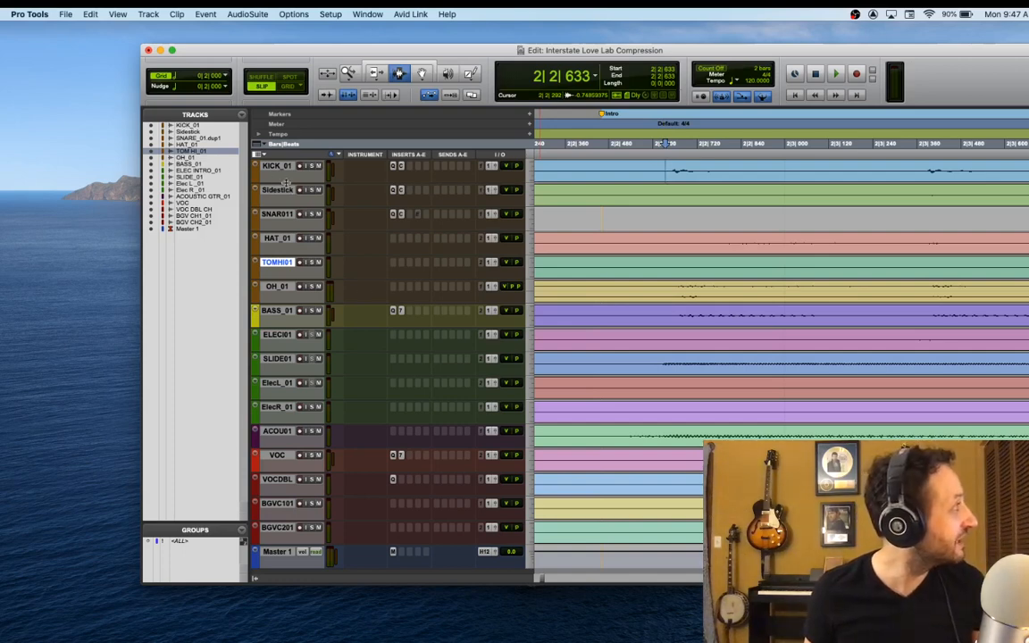
drag(281, 177, 278, 244)
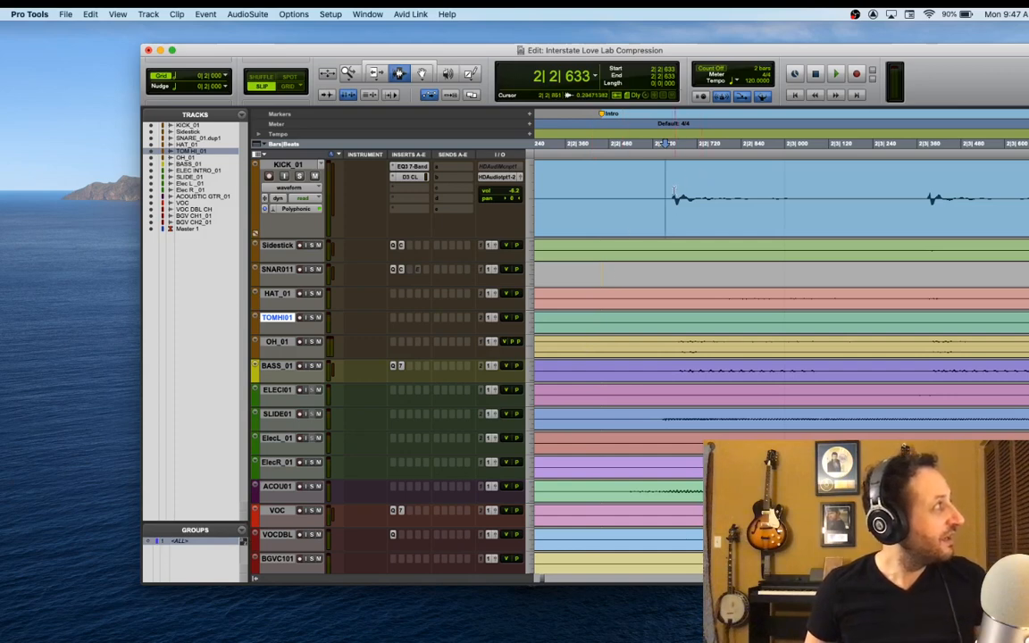
Delete the audio on all tracks from the session start to just before the acoustic guitar's first sound
drag(670, 195, 442, 218)
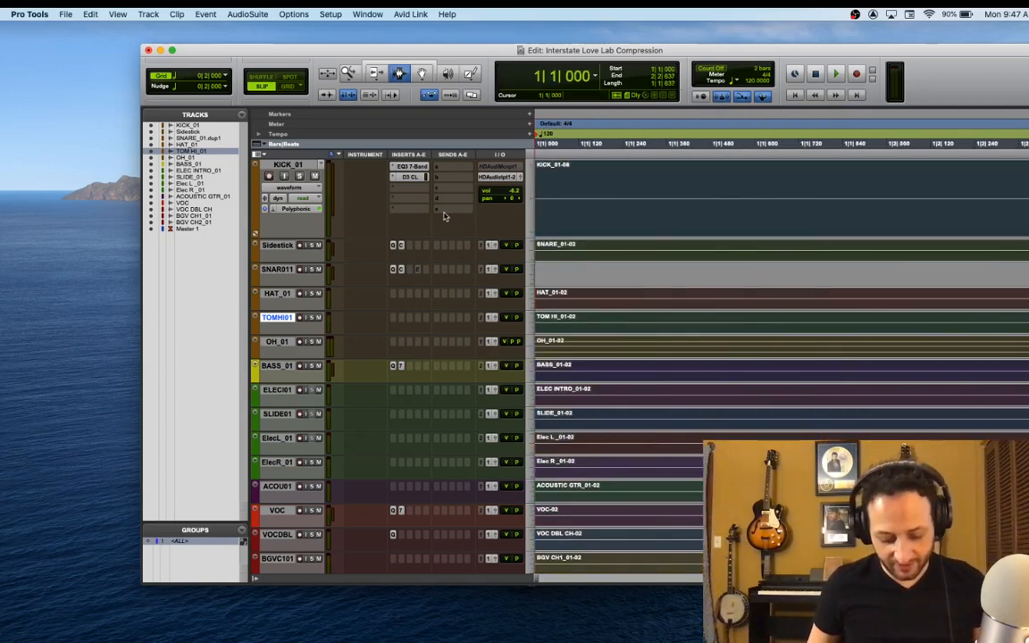
key(r)
key(r)
key(r)
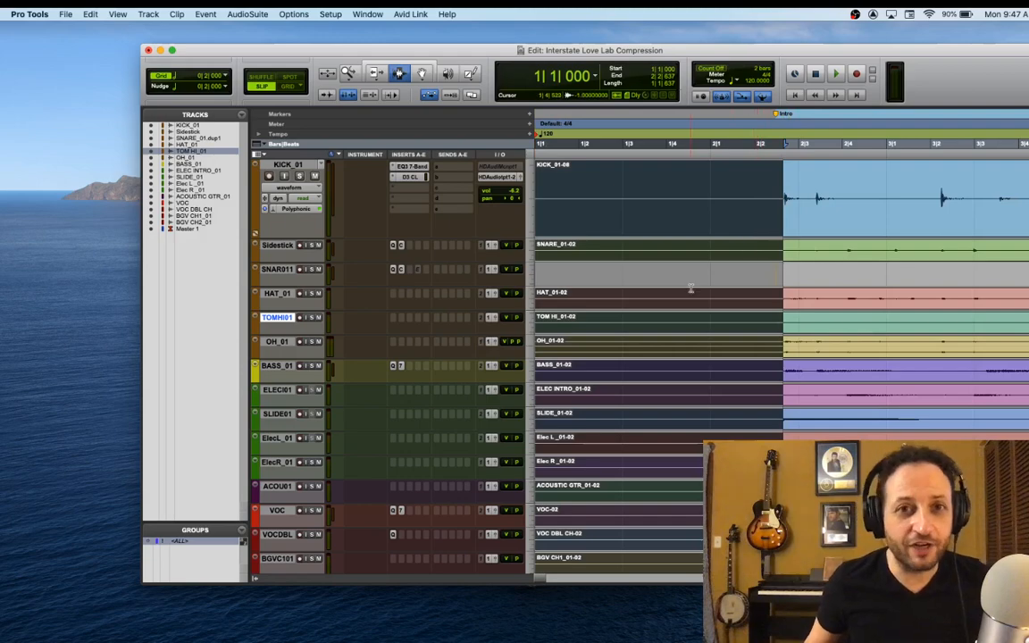
scroll(691, 290, down, 4)
scroll(693, 289, up, 4)
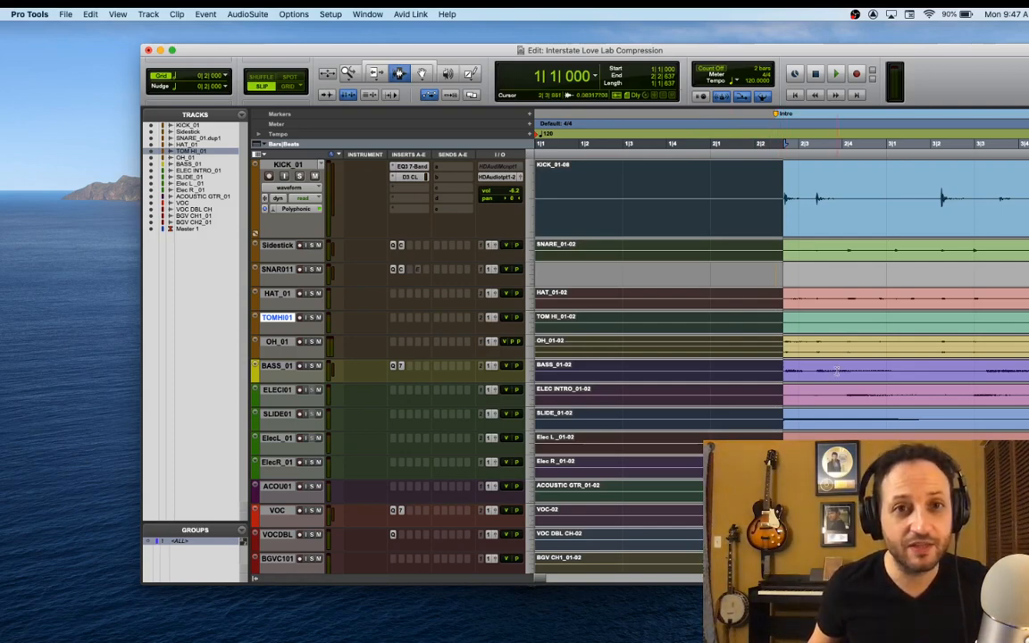
drag(690, 50, 521, 47)
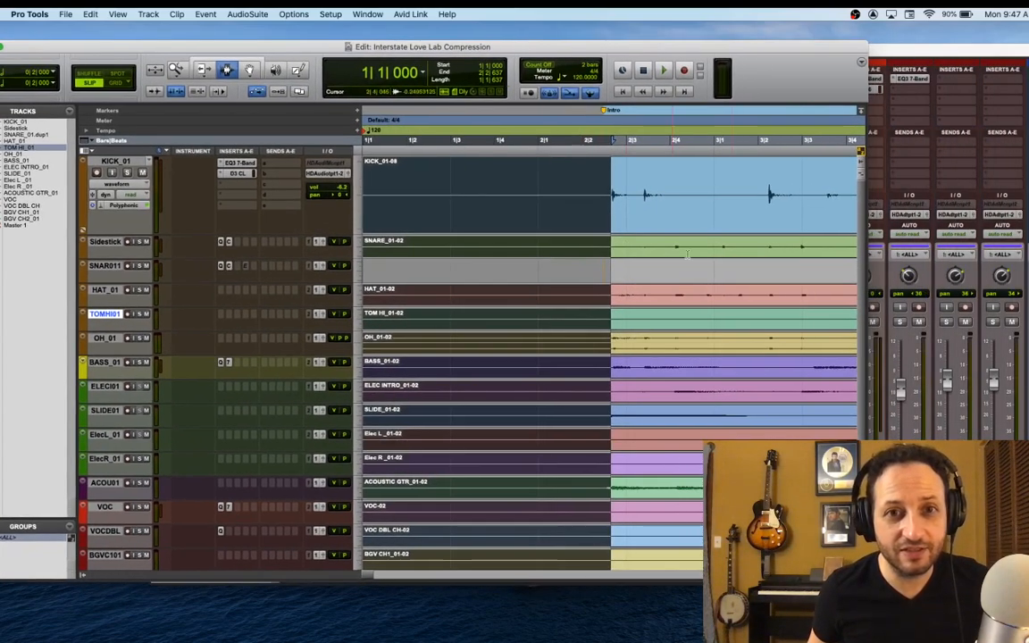
shift+click(604, 489)
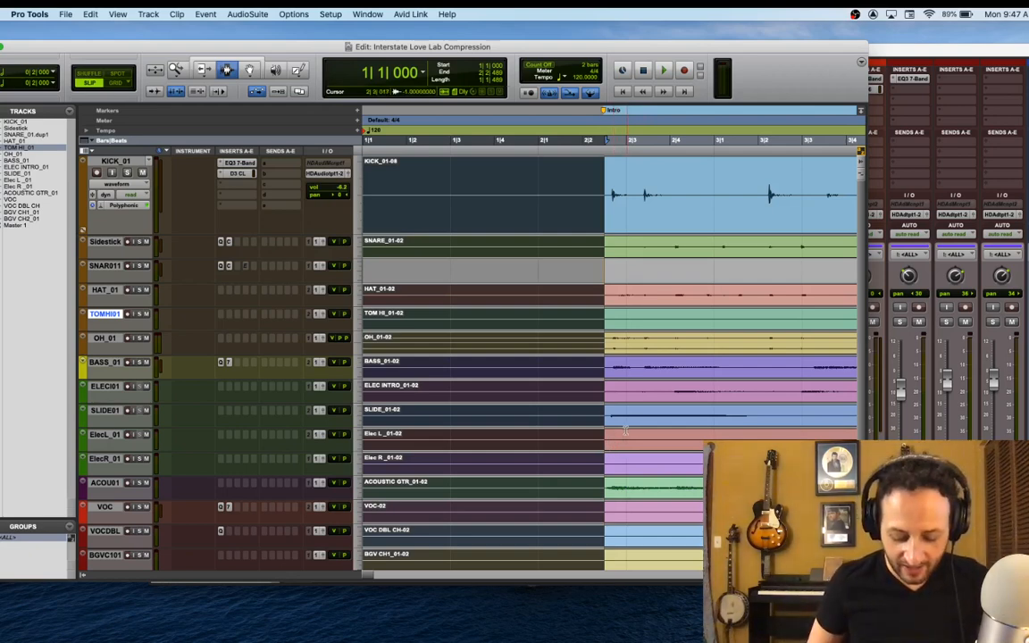
key(Delete)
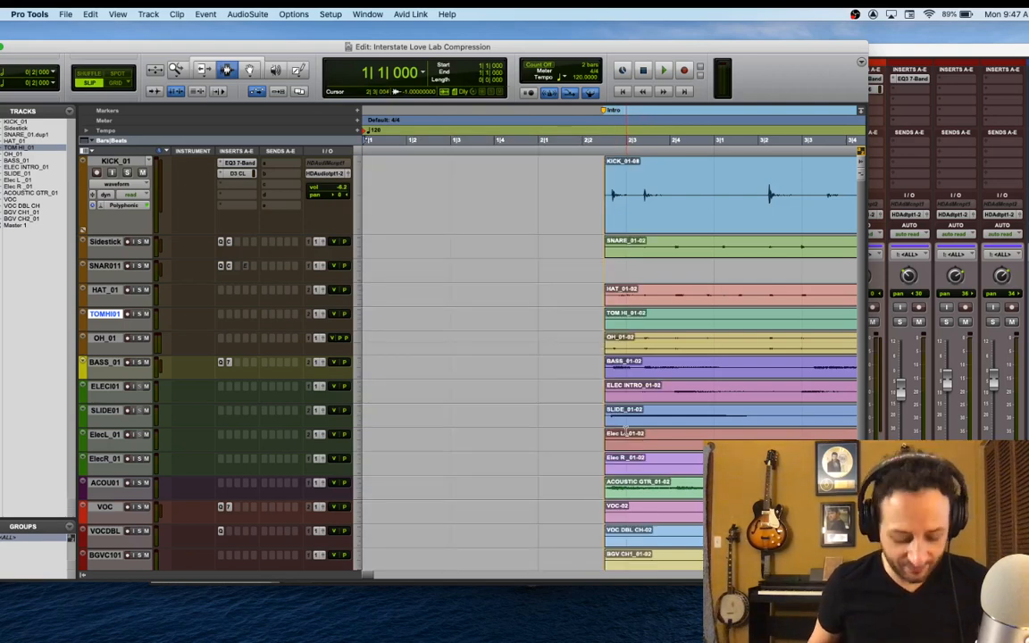
Fade in the start of the clips on all tracks over about 40 ms, ending before the first kick hit
key(t)
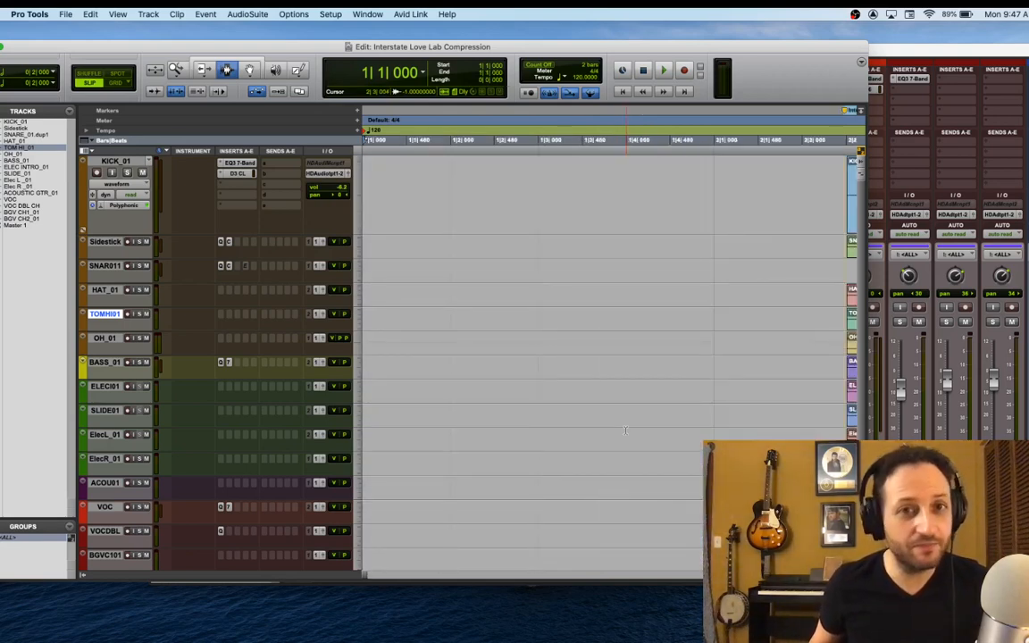
scroll(621, 425, right, 10)
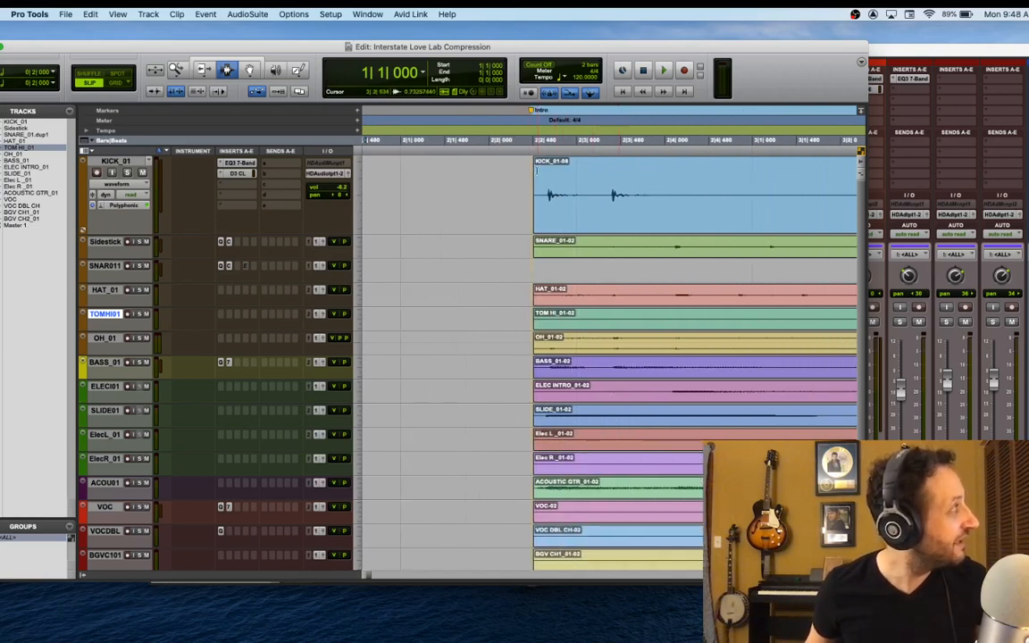
key(super+7)
drag(537, 166, 540, 166)
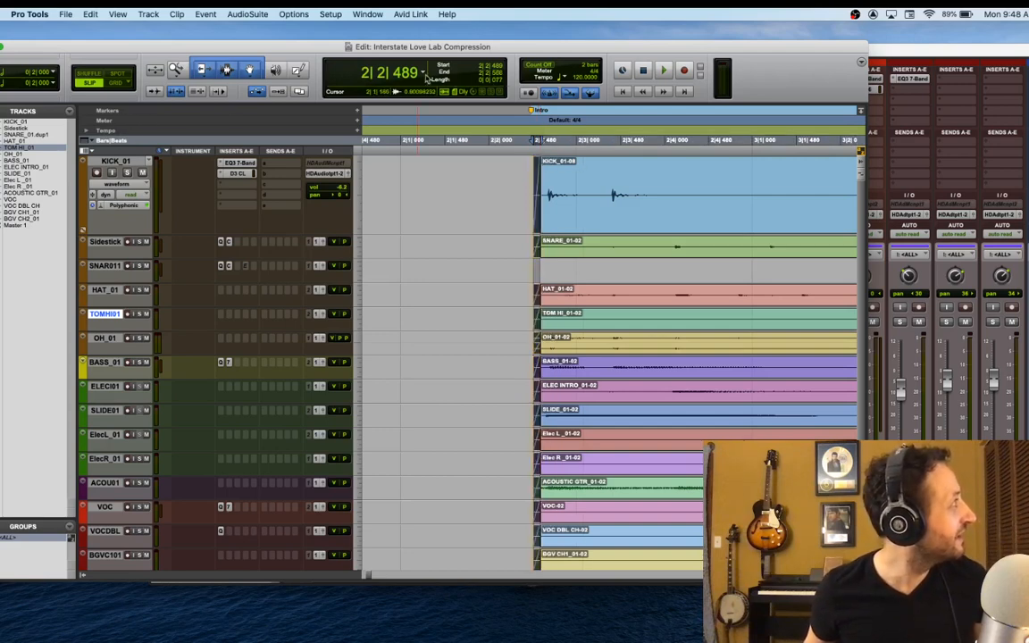
Switch the main time counter to Min:Secs and examine the fade-in's length before the first kick hit
click(427, 78)
click(457, 83)
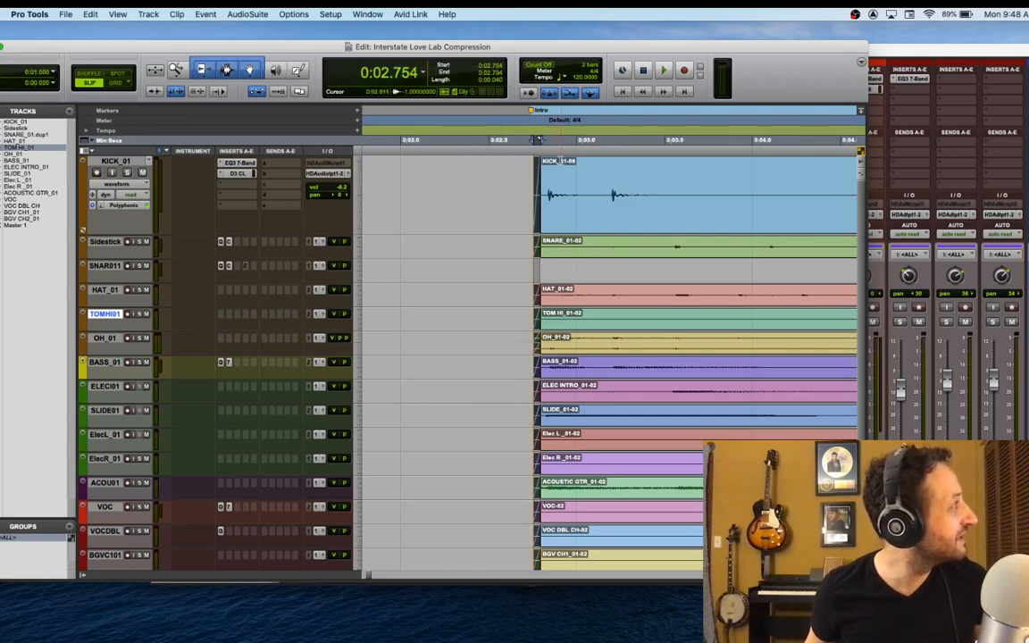
key(t)
key(t)
key(t)
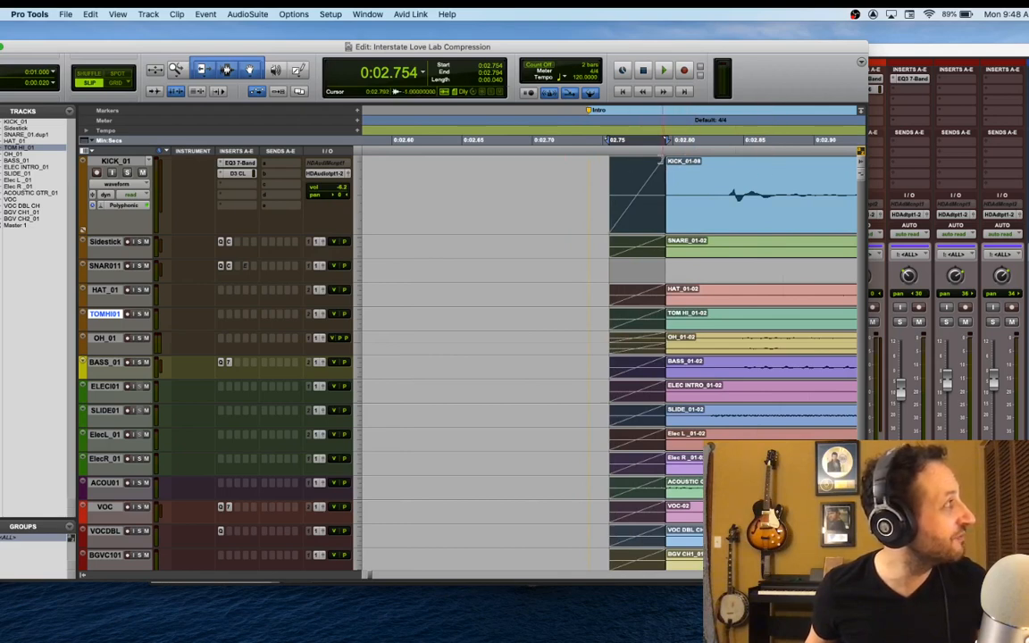
key(r)
key(r)
key(r)
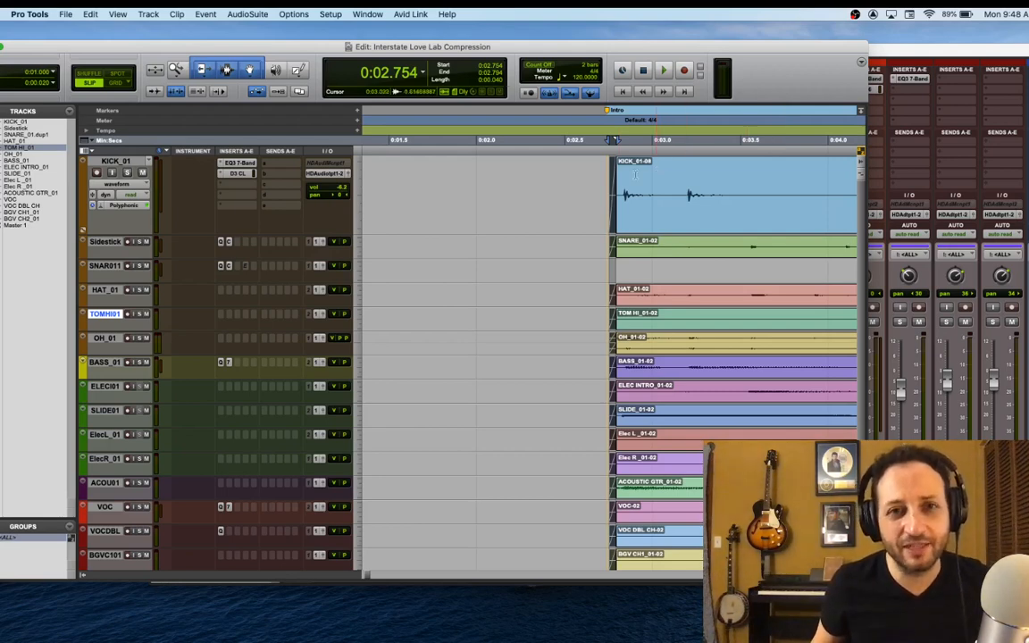
Play back the start of the intro from about 2.1 seconds to check the fade-in
click(499, 192)
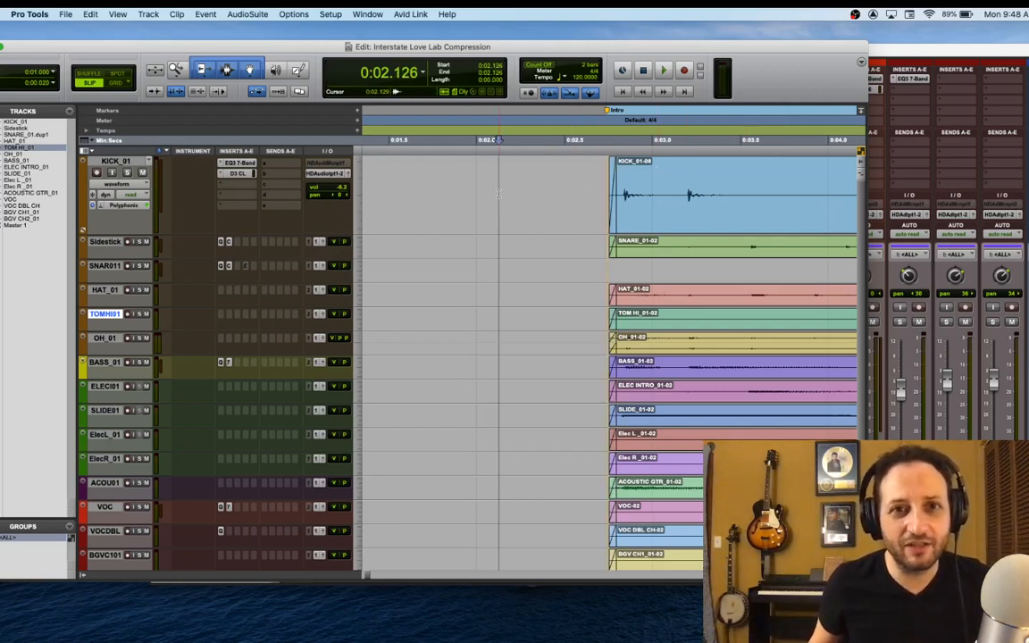
key(space)
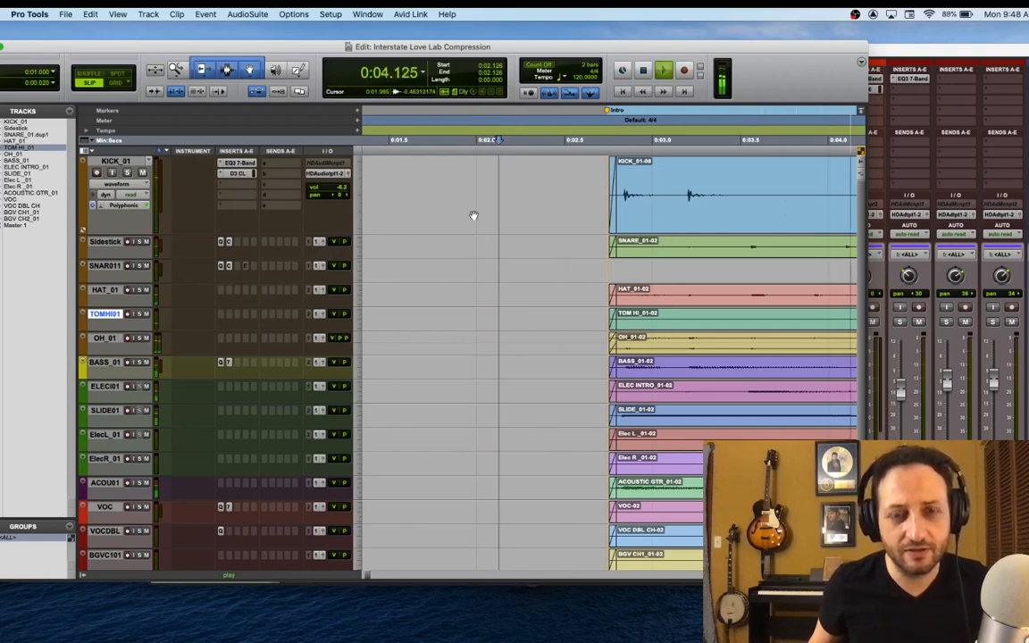
key(space)
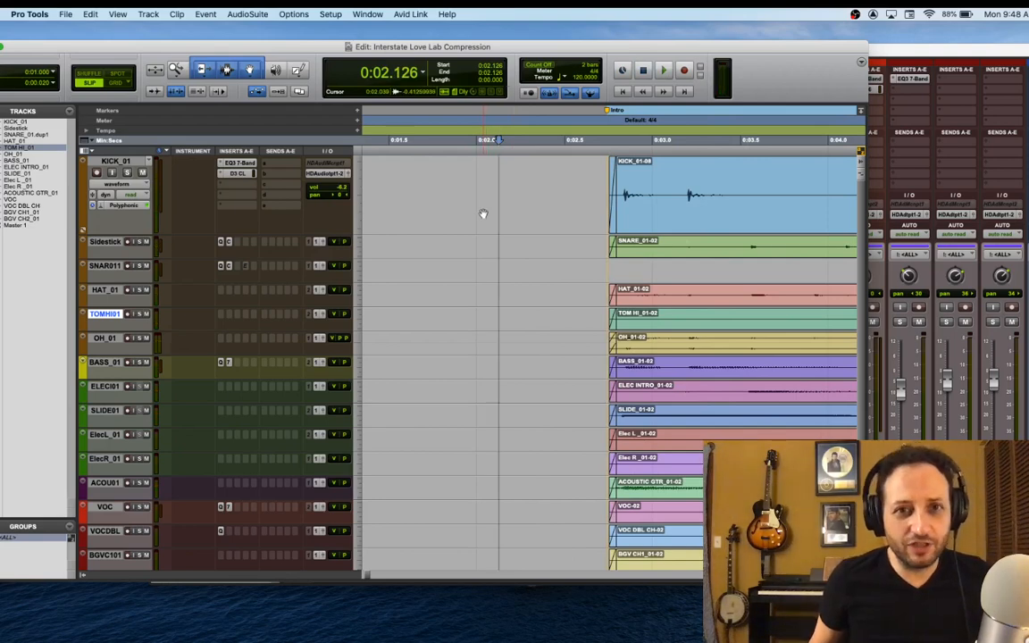
Go to the end of the song and play back the outro from about 3:04
click(661, 225)
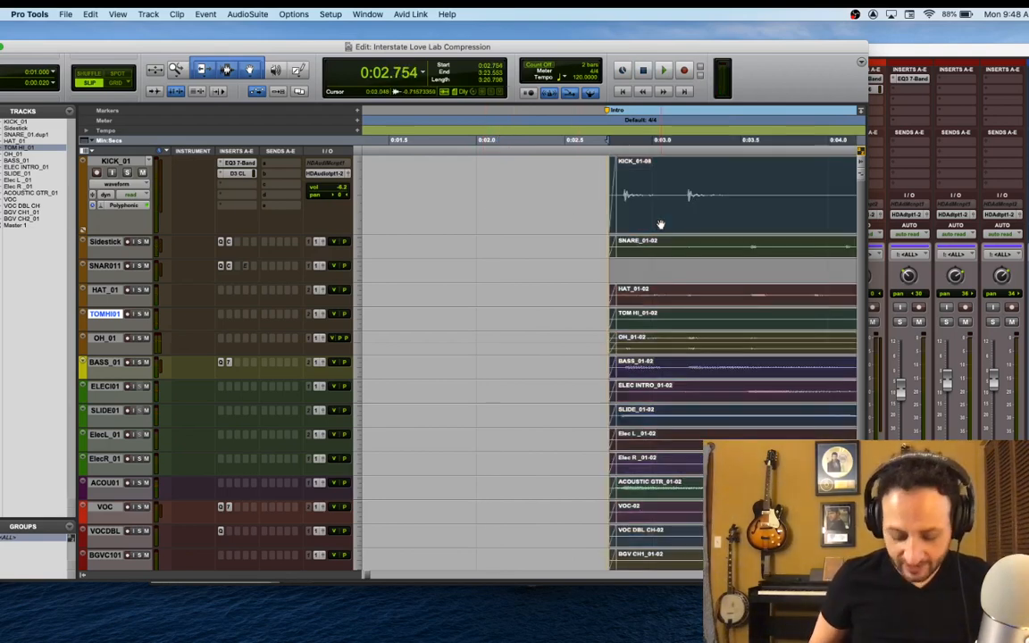
key(Right)
key(r)
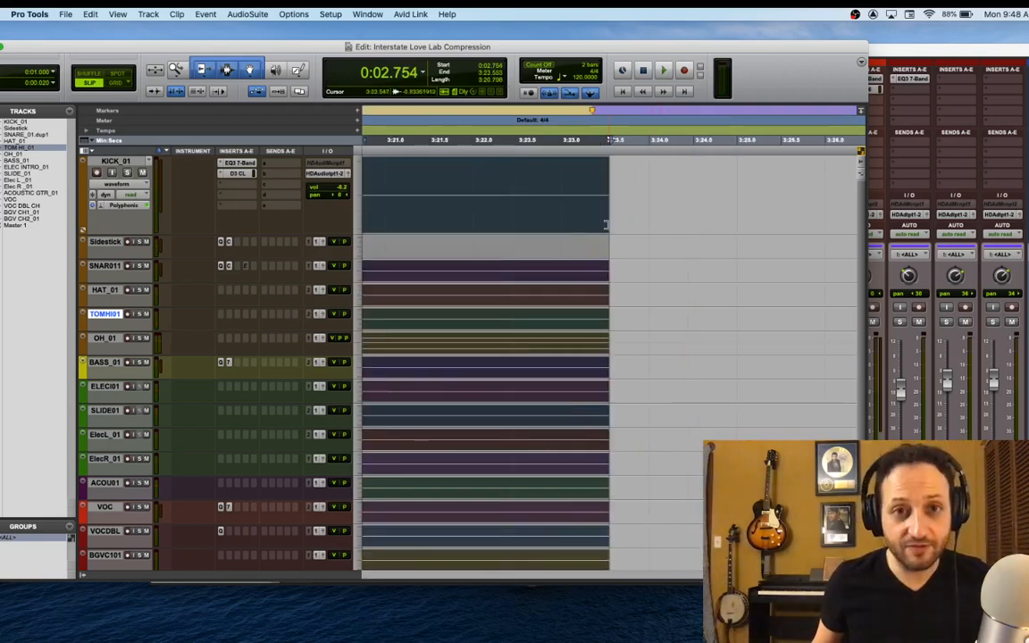
key(r)
key(r)
key(r)
key(r)
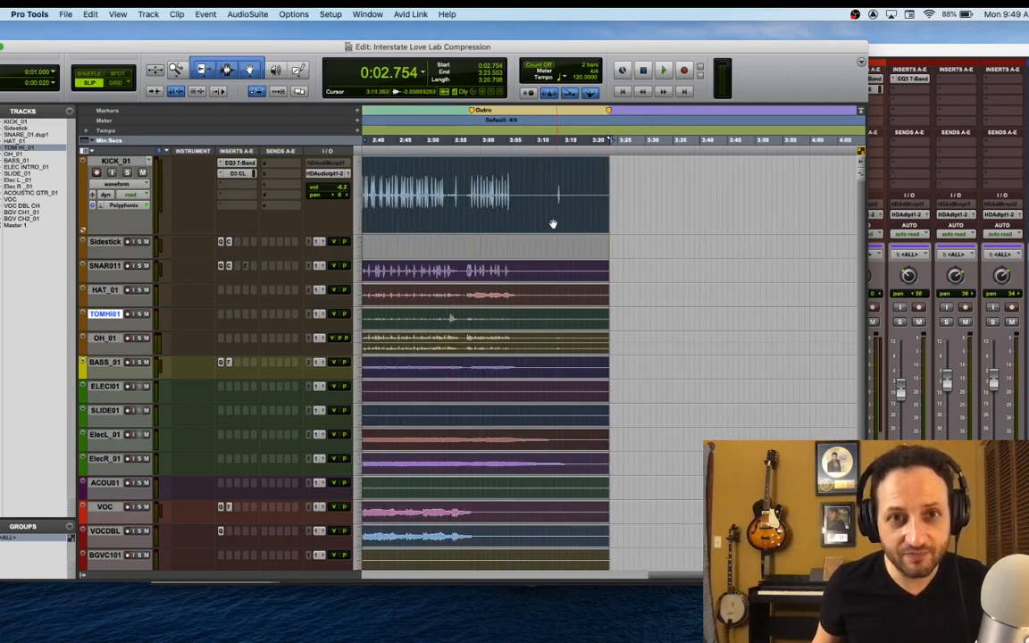
click(508, 183)
key(space)
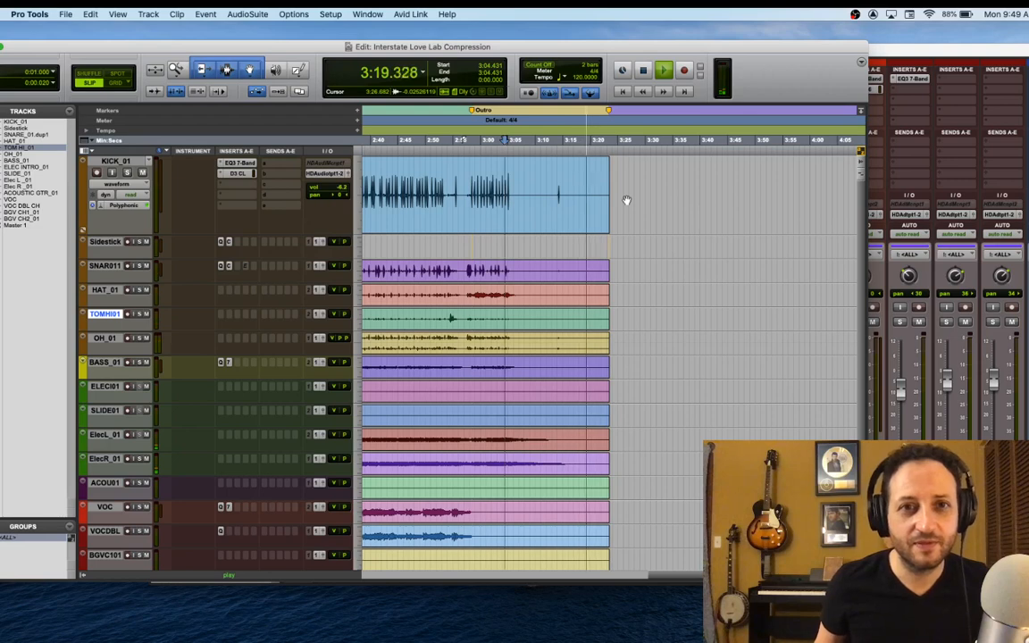
key(space)
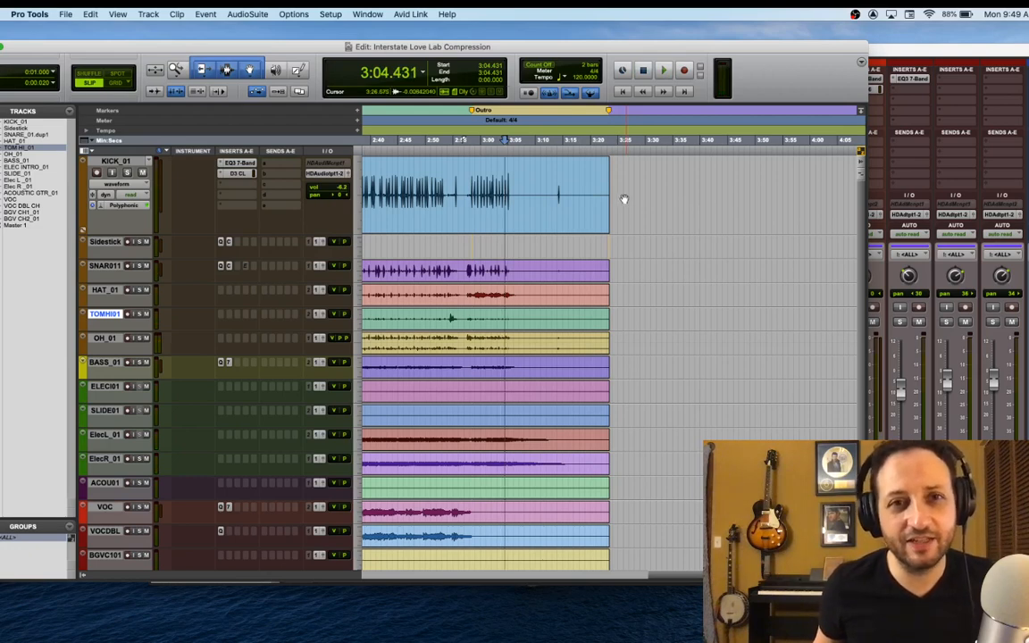
Mark the stray kick hit at about 3:14 and deactivate the <ALL> group
click(559, 192)
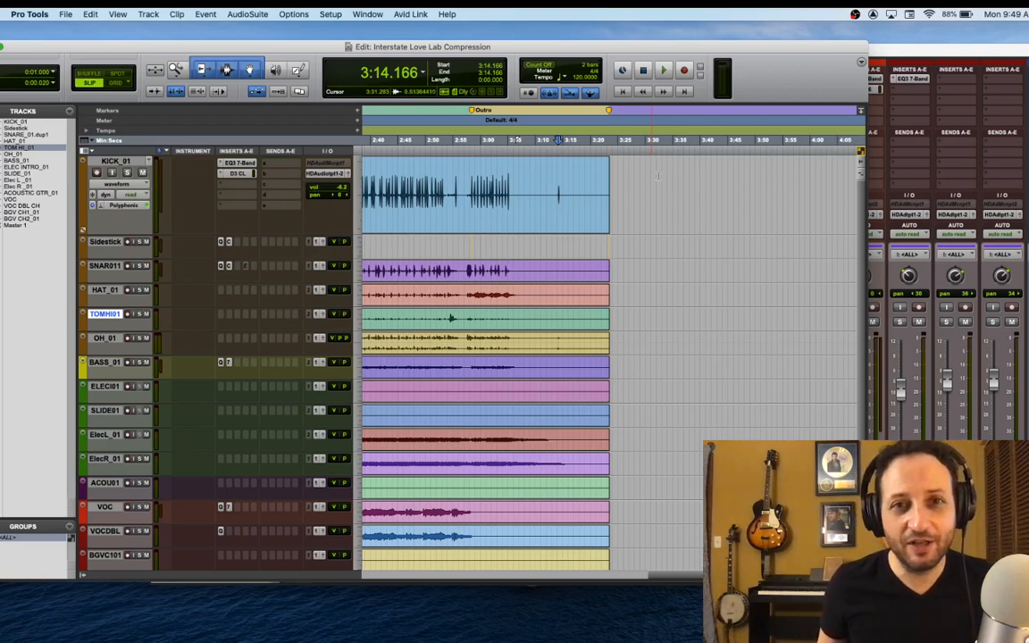
right_click(17, 537)
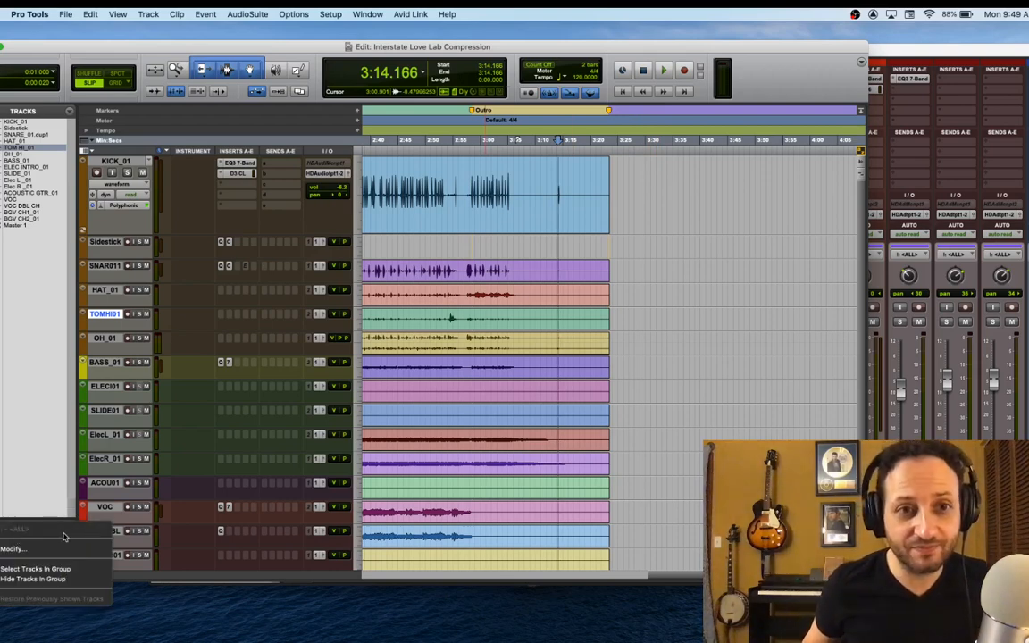
click(12, 512)
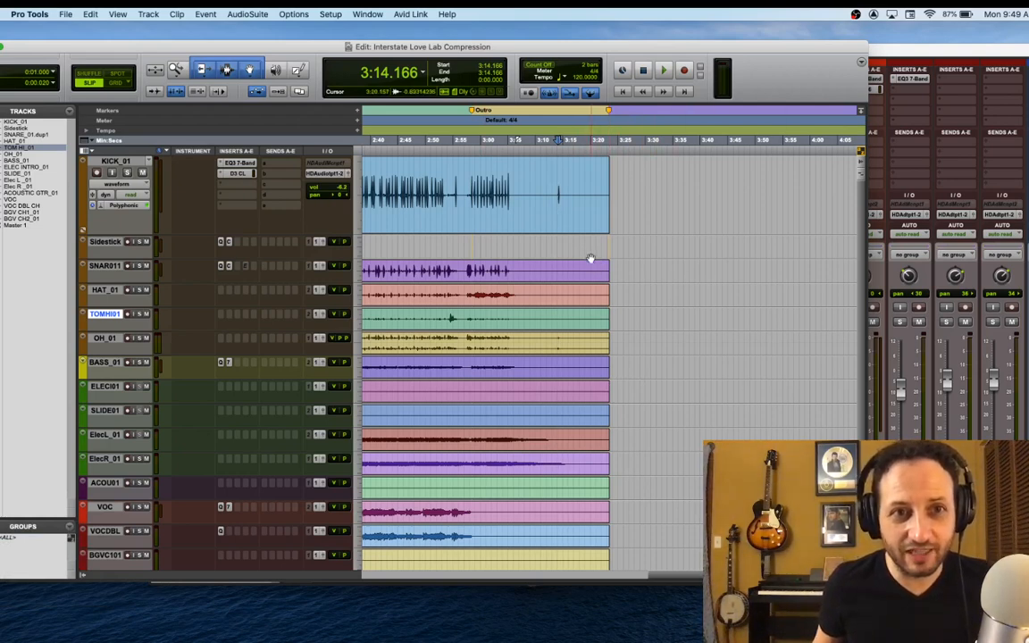
Delete the audio on the drum tracks from about 3:14.03, just before the stray kick hit, to the end of the clips
click(616, 343)
mouse_move(617, 343)
mouse_down()
mouse_move(582, 268)
mouse_move(572, 268)
mouse_move(565, 217)
mouse_move(555, 228)
mouse_up()
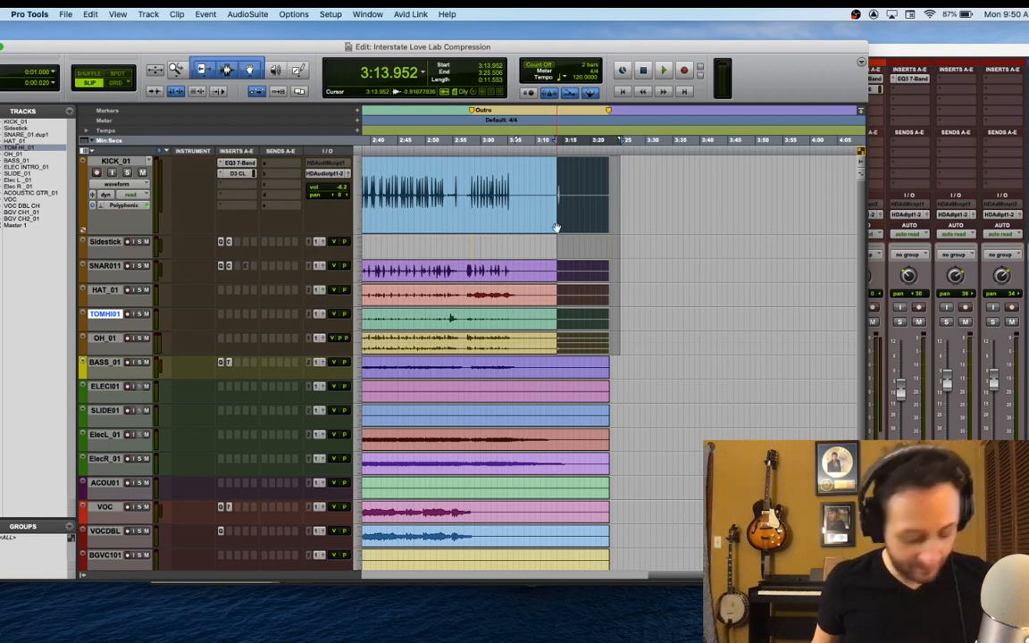
key(t)
key(t)
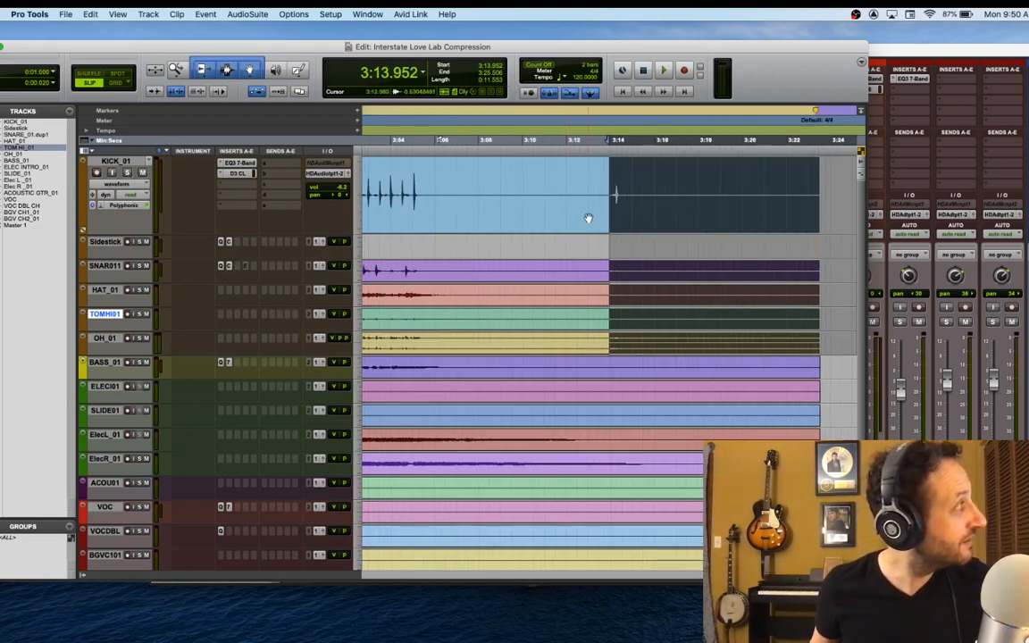
key(t)
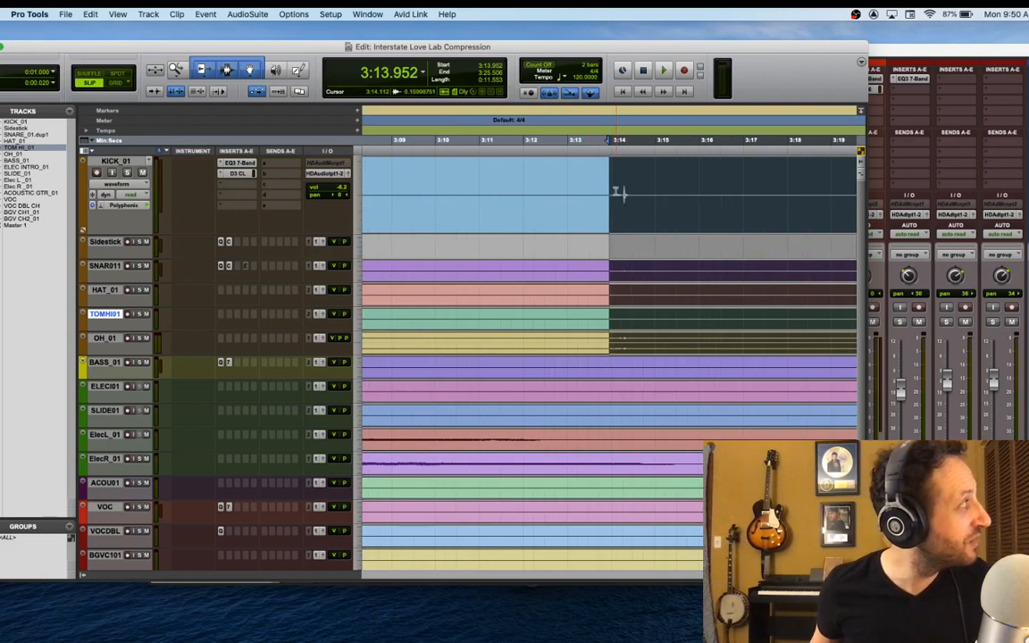
drag(610, 195, 613, 195)
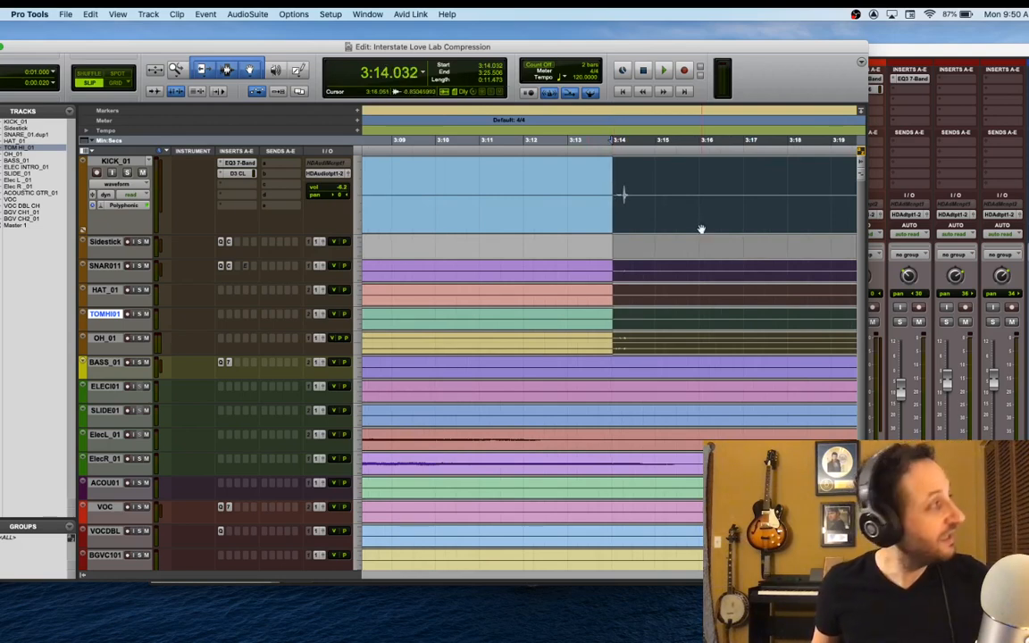
key(Delete)
Add a fade-out to the ends of the trimmed drum clips, starting at about 3:13.4
drag(626, 198, 586, 347)
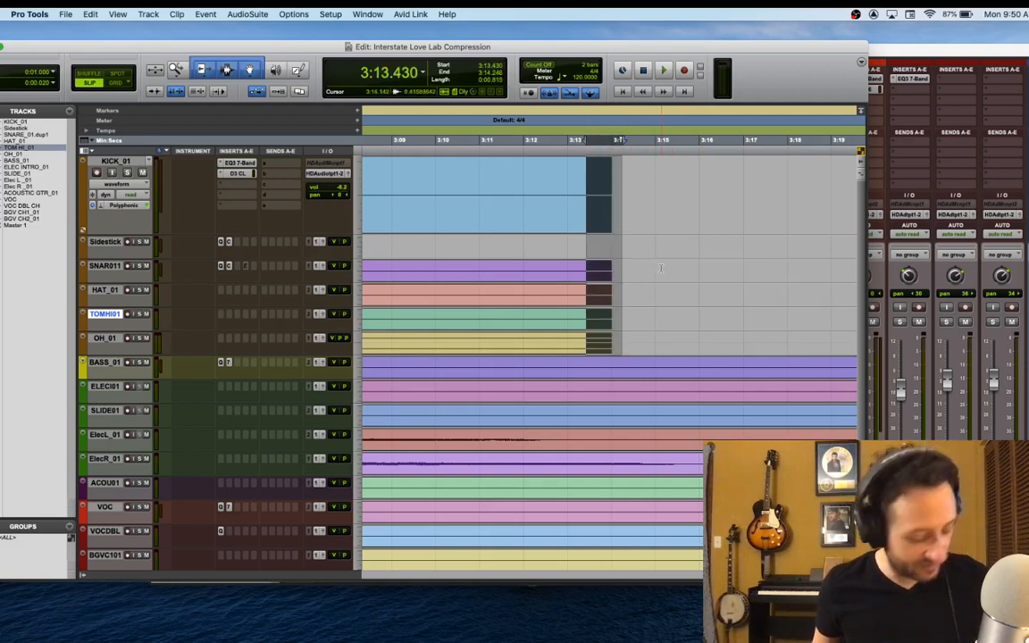
key(super+f)
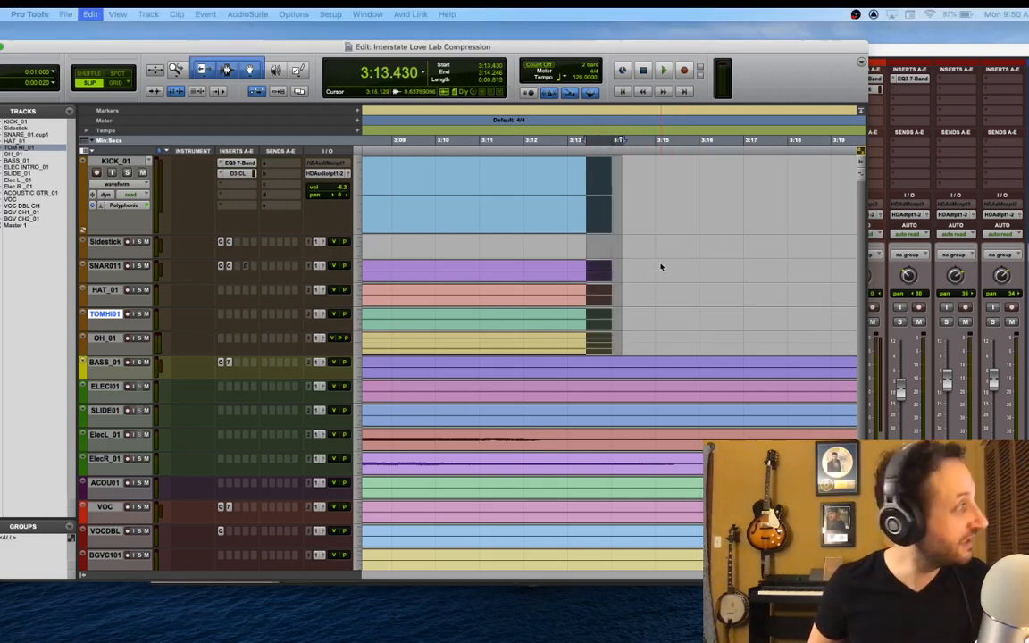
scroll(606, 233, right, 2)
scroll(617, 236, left, 5)
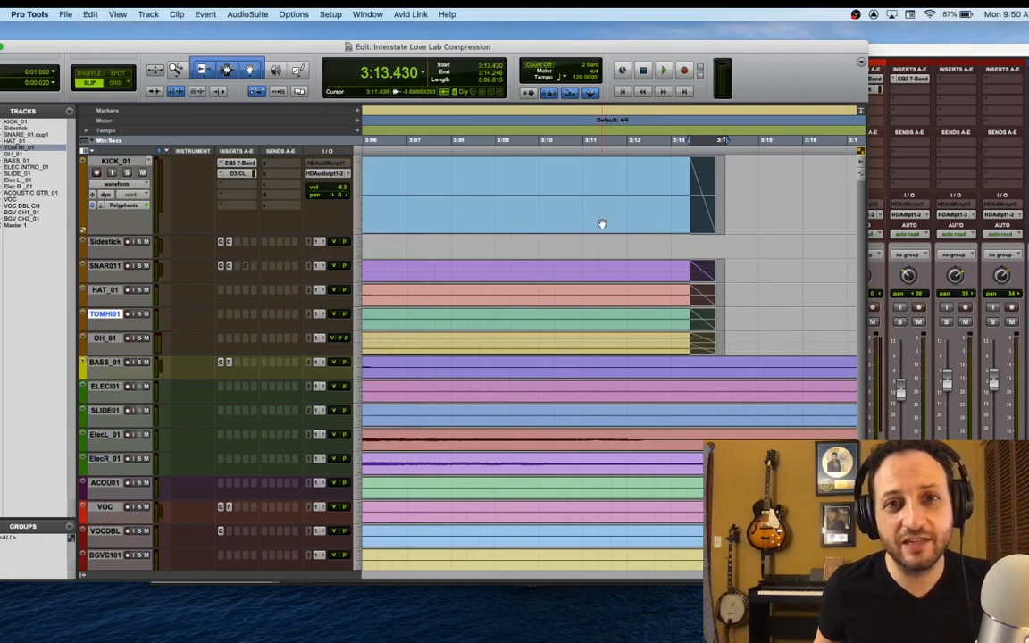
Play back the outro from about 3:04.4 to past 3:20 to check the drum fade-outs and the remaining instruments' tail
scroll(600, 232, right, 6)
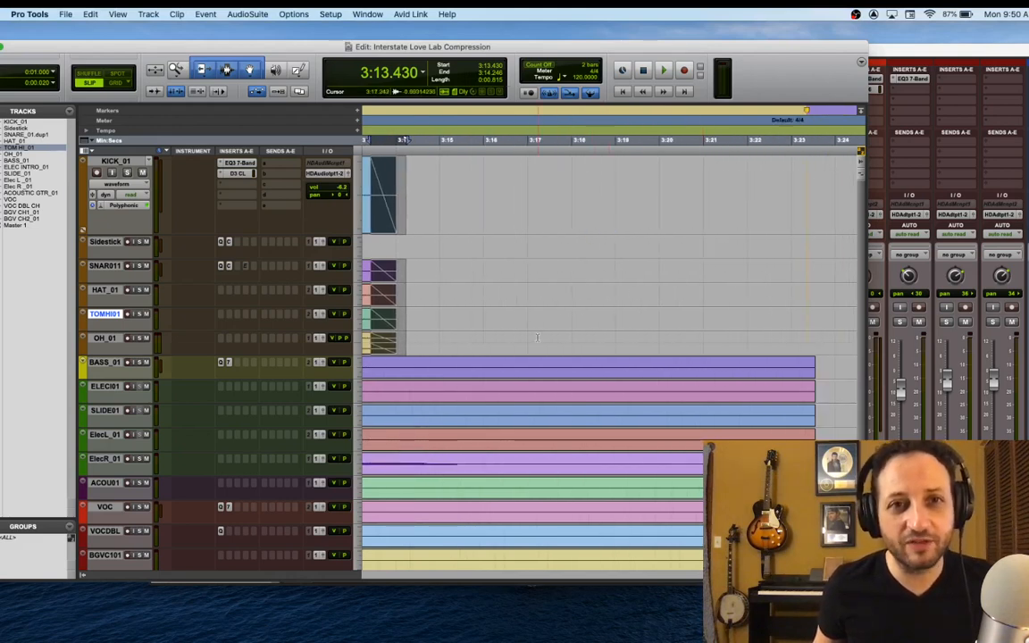
scroll(420, 373, left, 8)
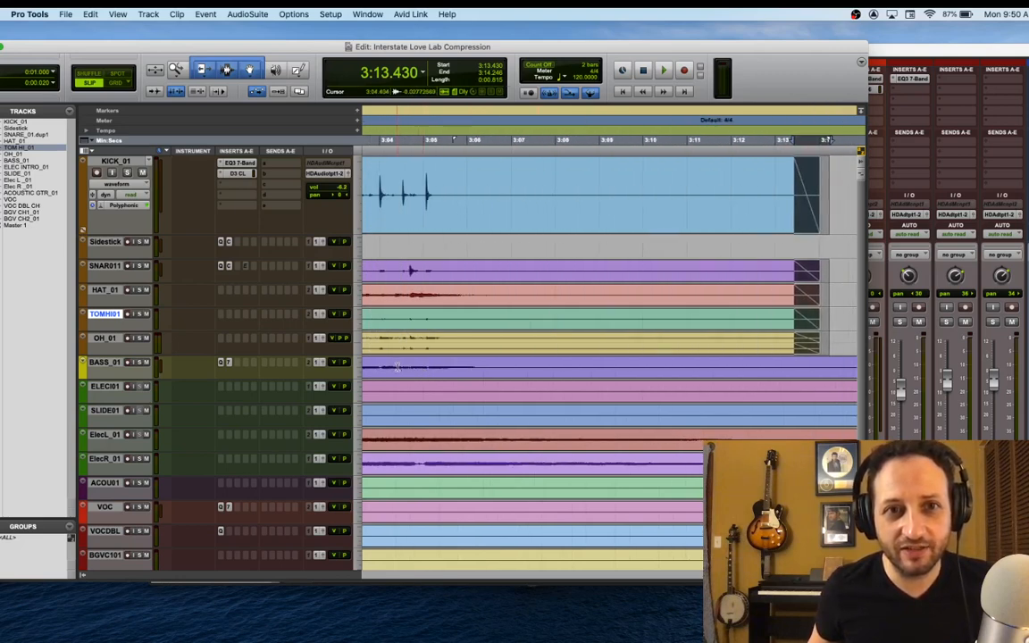
click(397, 366)
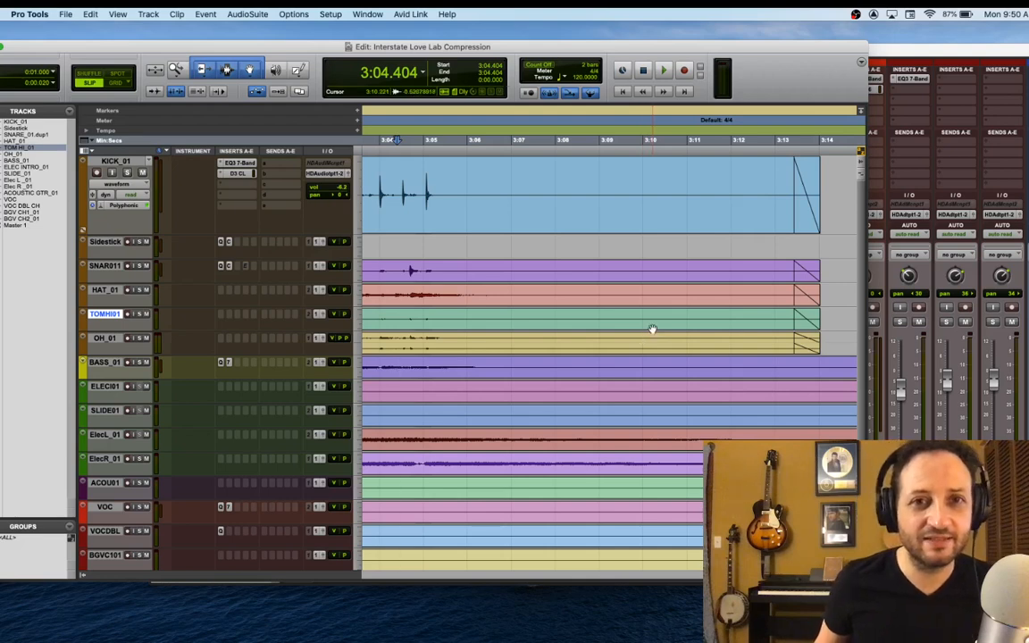
key(space)
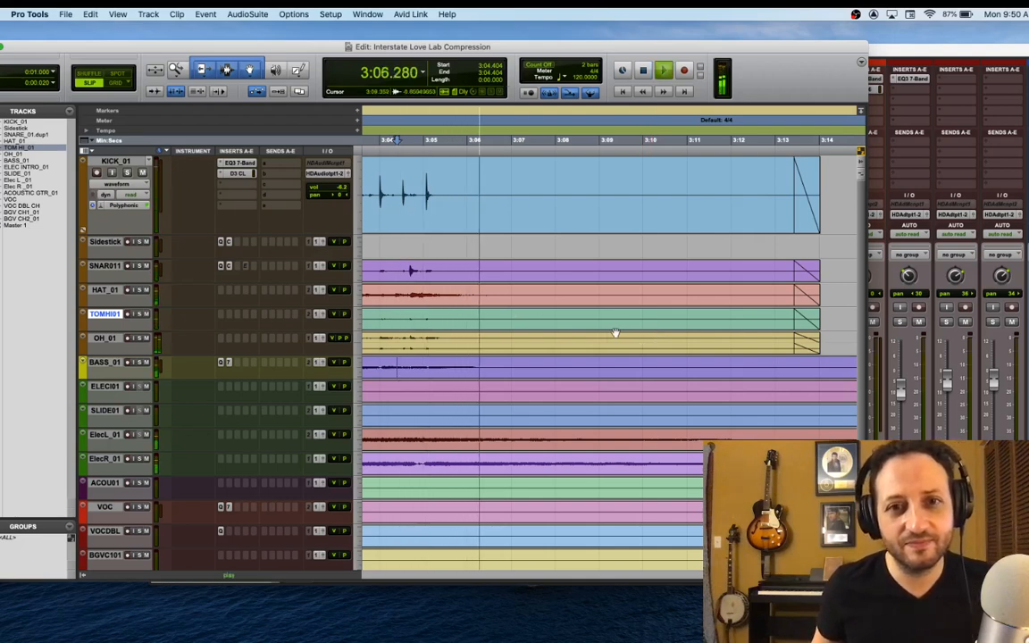
scroll(578, 362, right, 4)
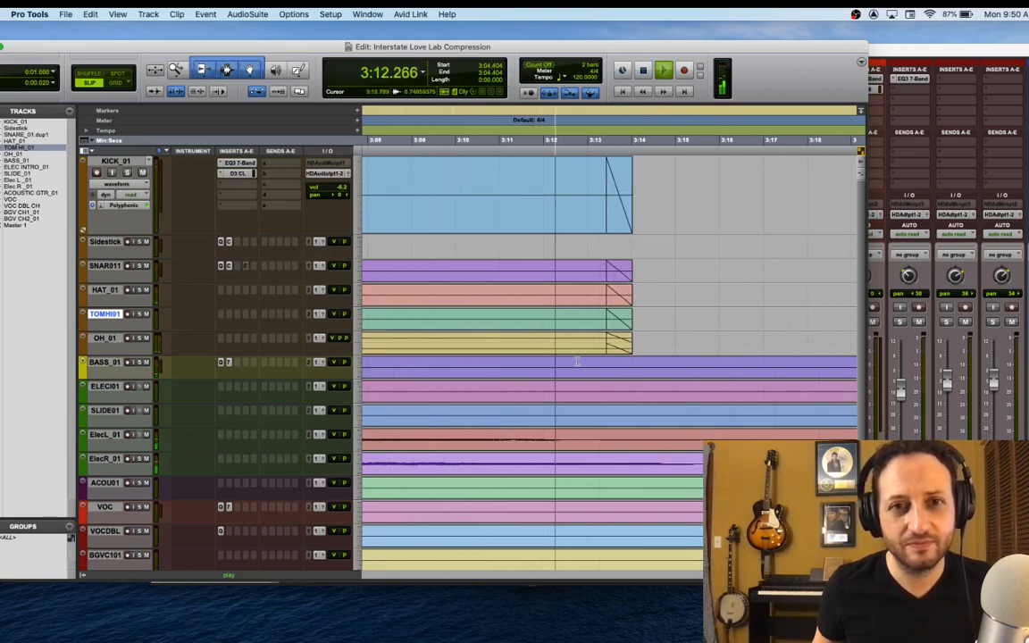
scroll(575, 361, right, 1)
scroll(576, 361, right, 3)
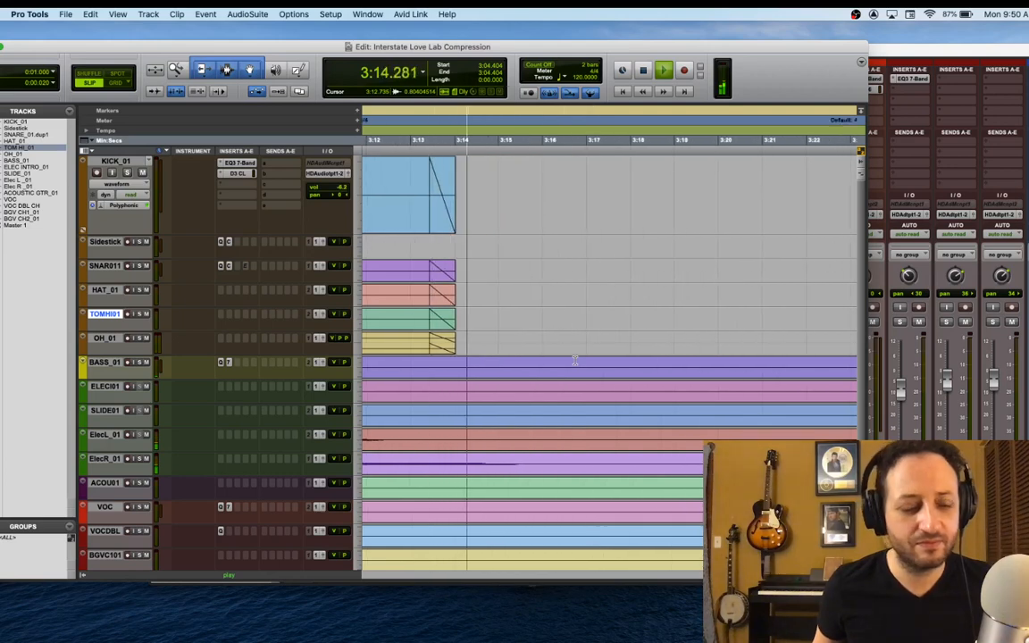
scroll(576, 361, right, 3)
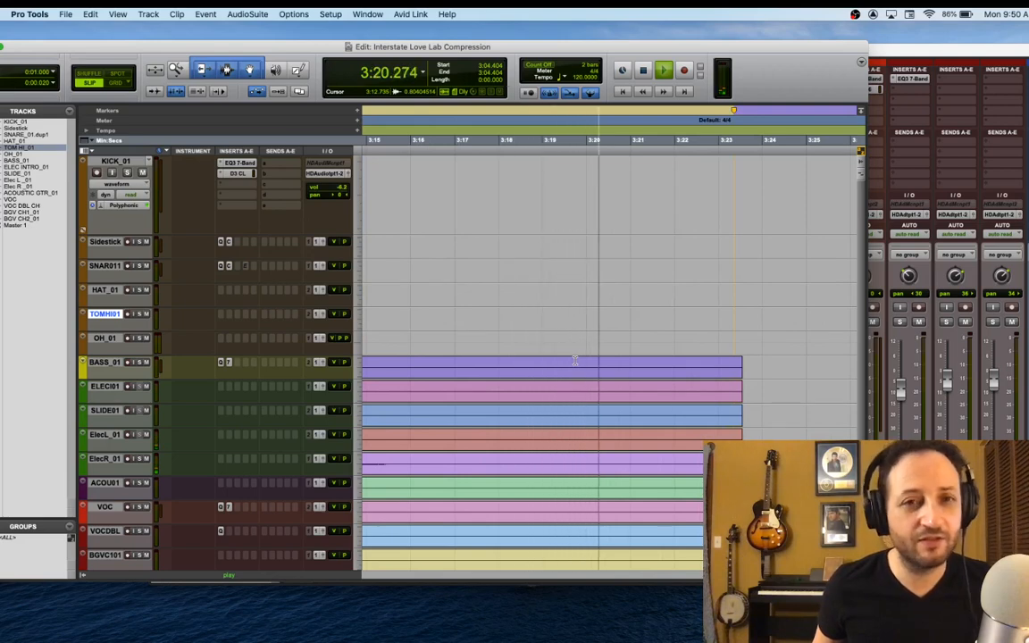
key(space)
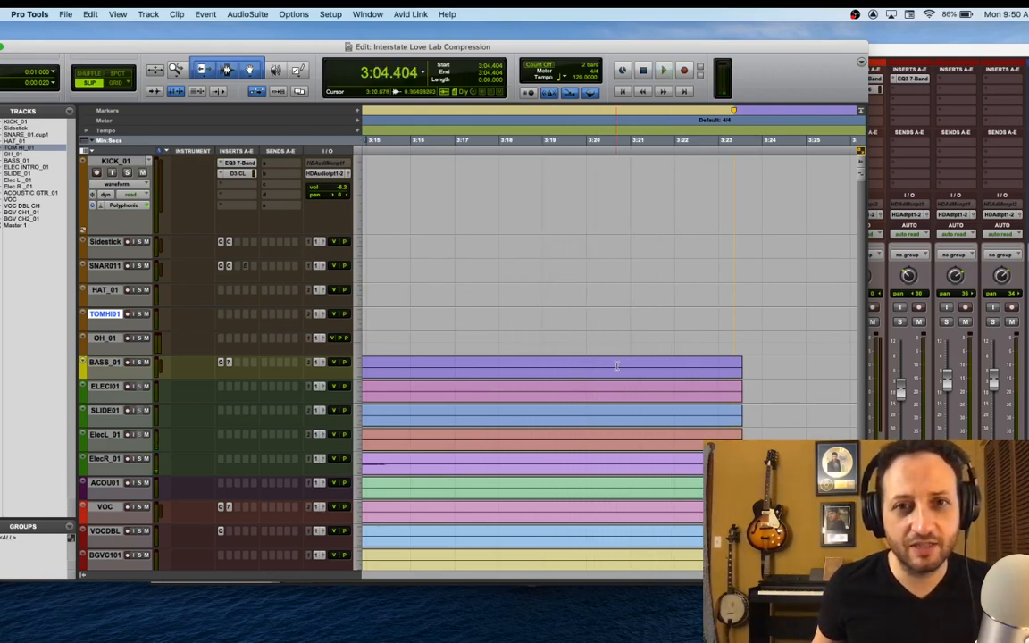
Trim the clips from BASS_01 through BGVC201 at about 3:21 and add standard equal-gain fade-outs from about 3:13.3 to their ends
drag(632, 366, 753, 478)
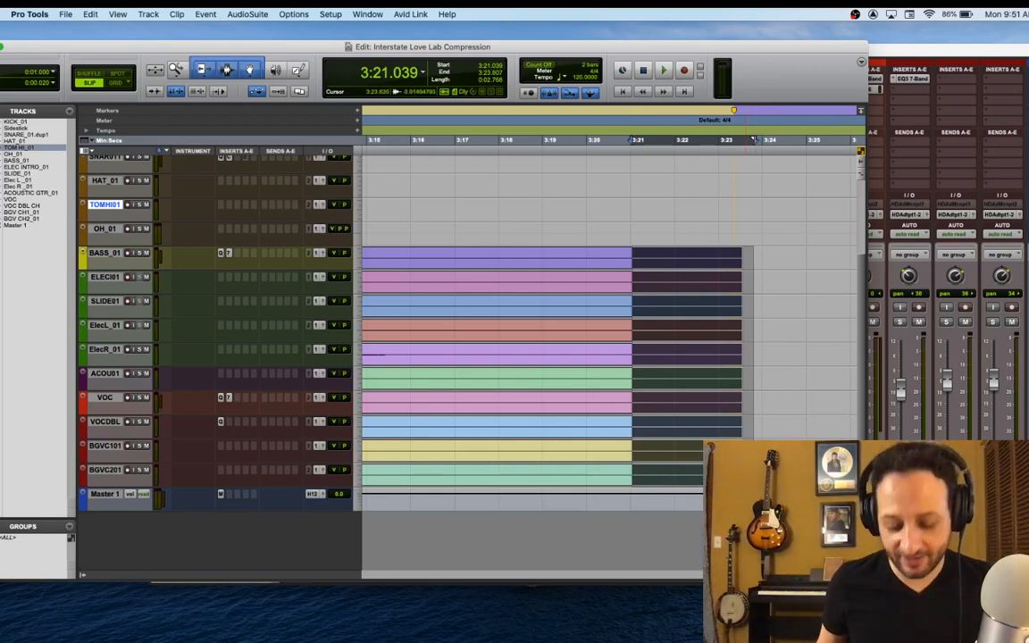
key(Delete)
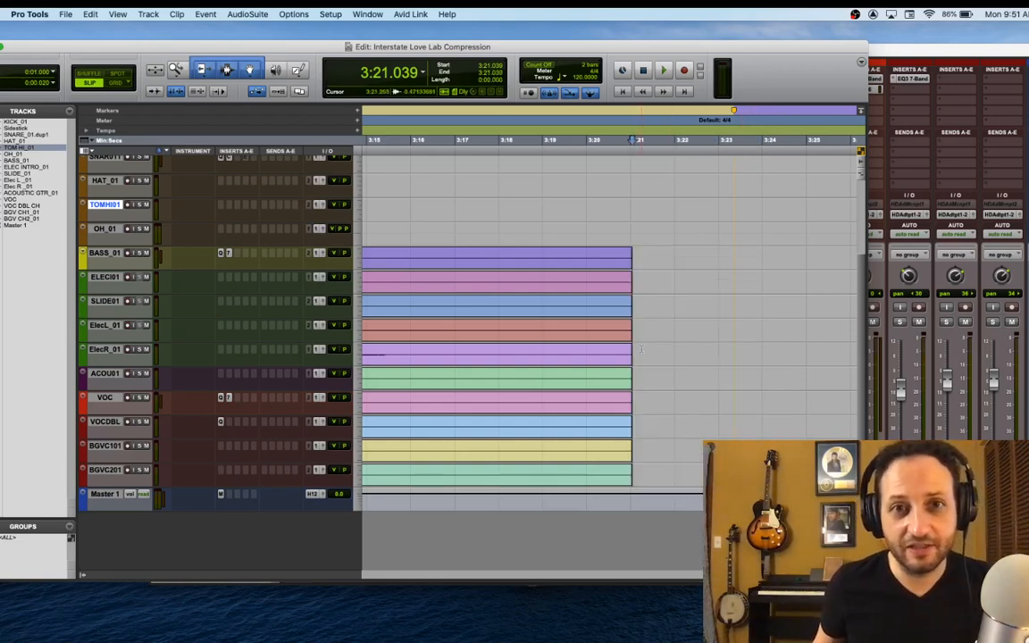
click(642, 471)
drag(642, 471, 473, 262)
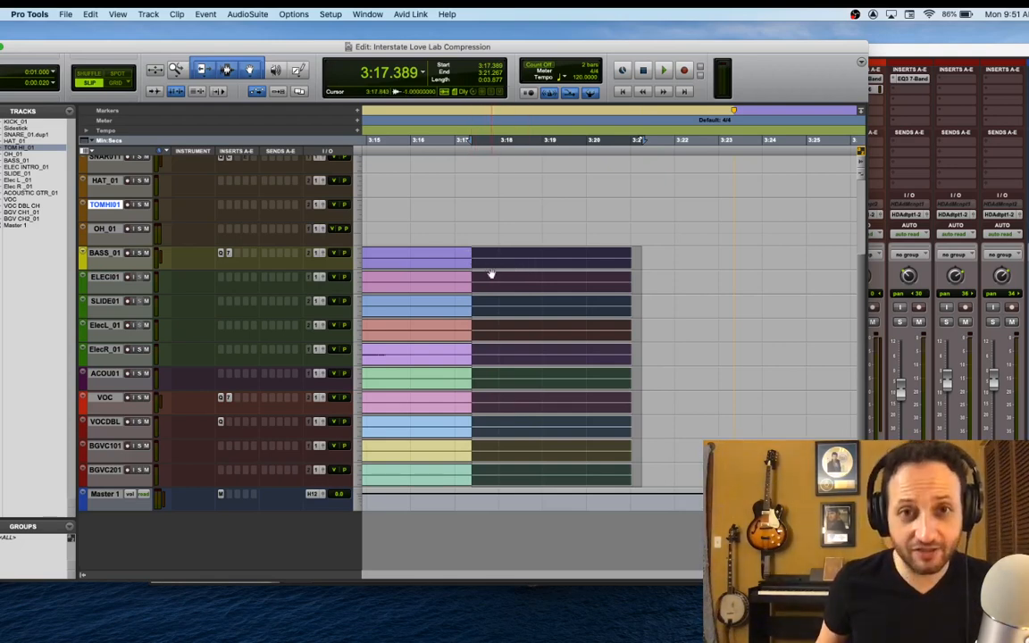
key(r)
key(r)
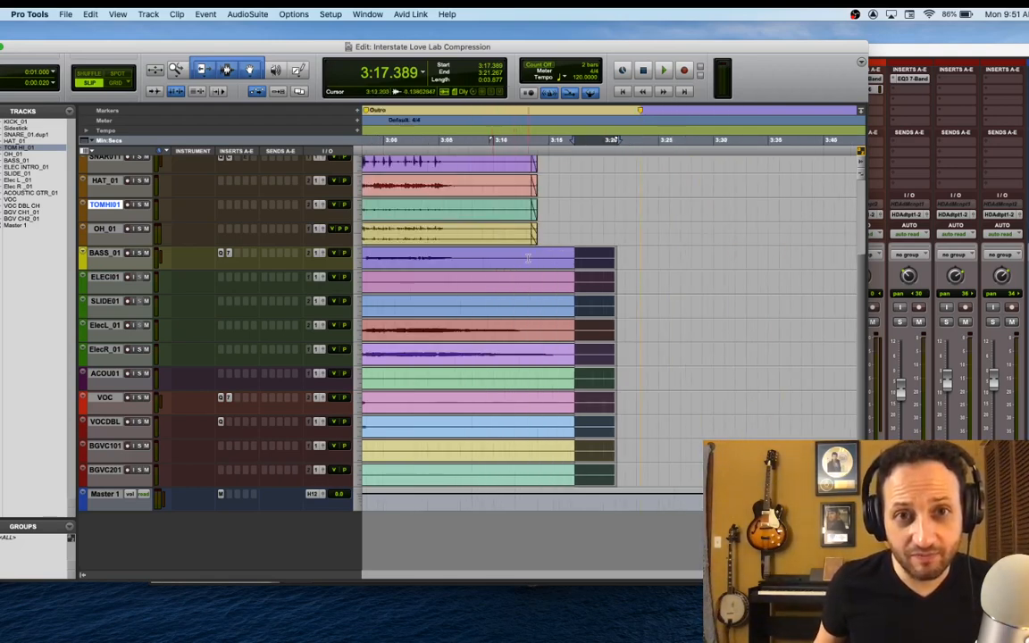
shift+click(533, 261)
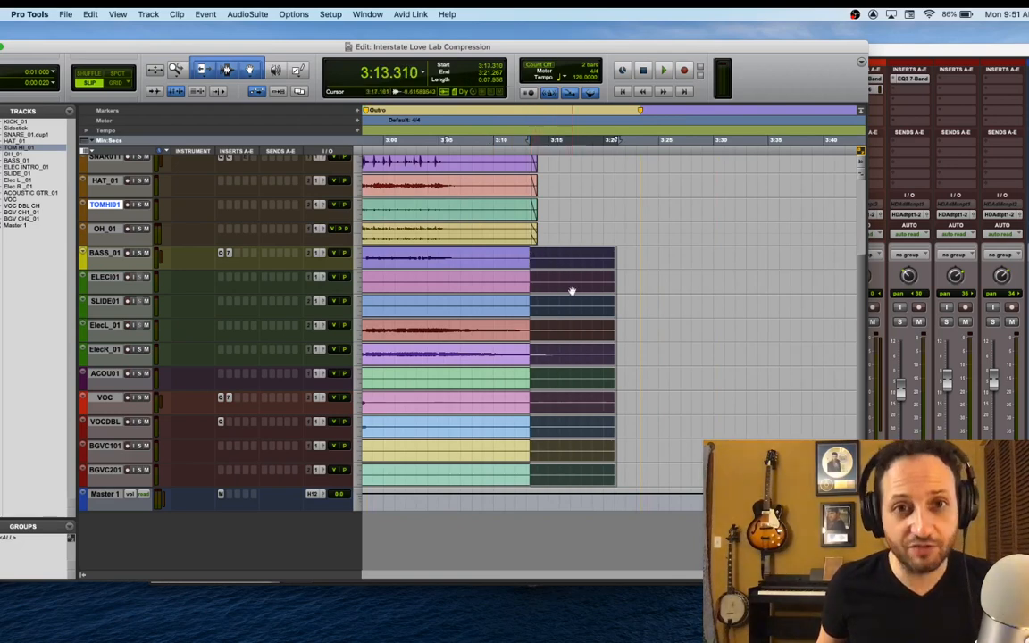
key(super+f)
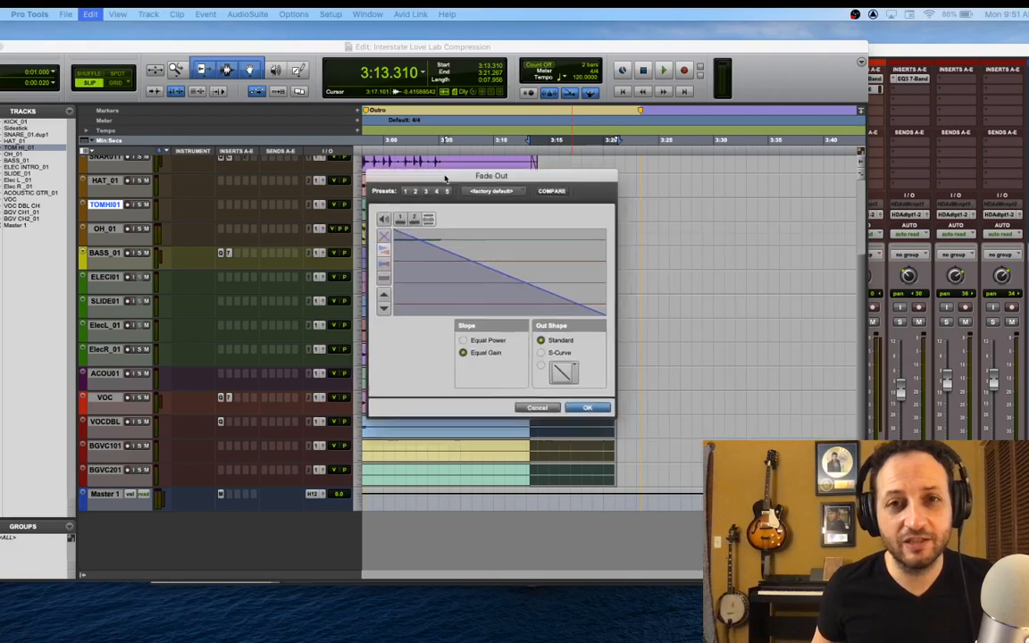
drag(444, 171, 744, 118)
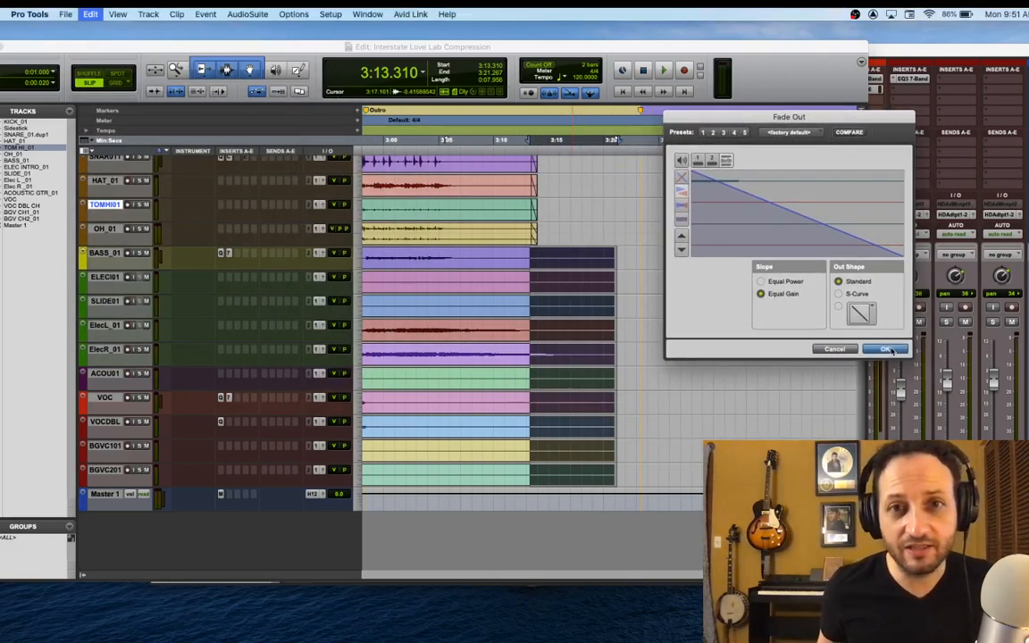
click(885, 349)
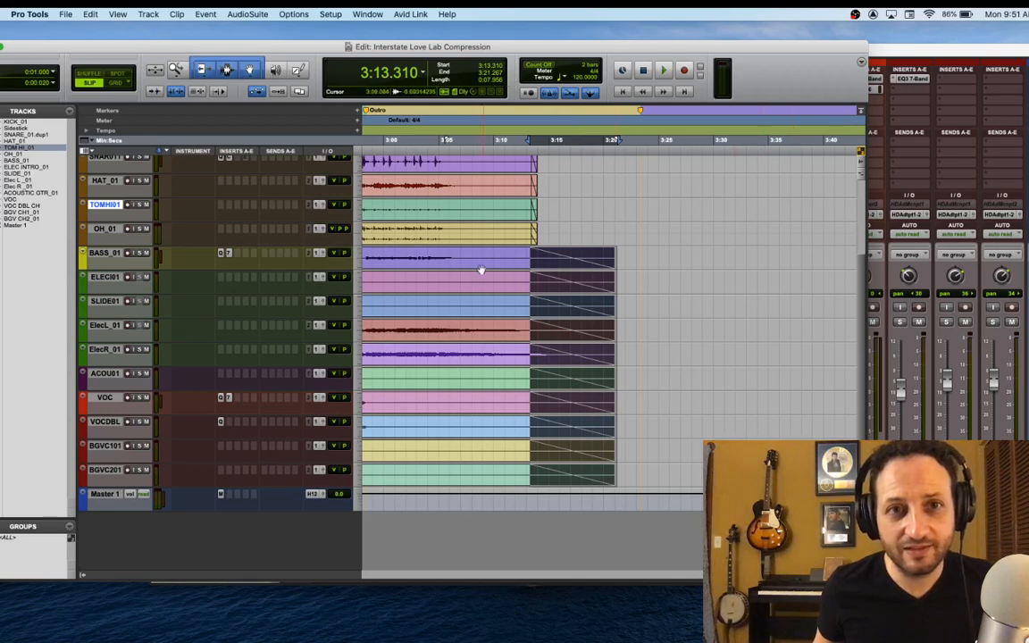
Play back the outro from about 3:02.3 to check the fade-outs on all tracks
click(409, 256)
key(space)
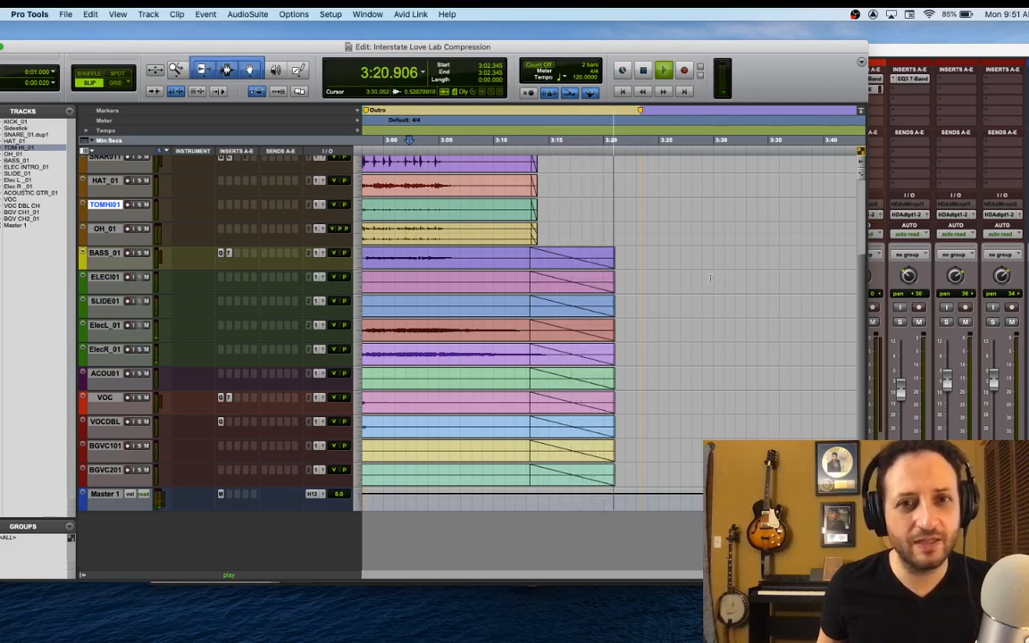
key(space)
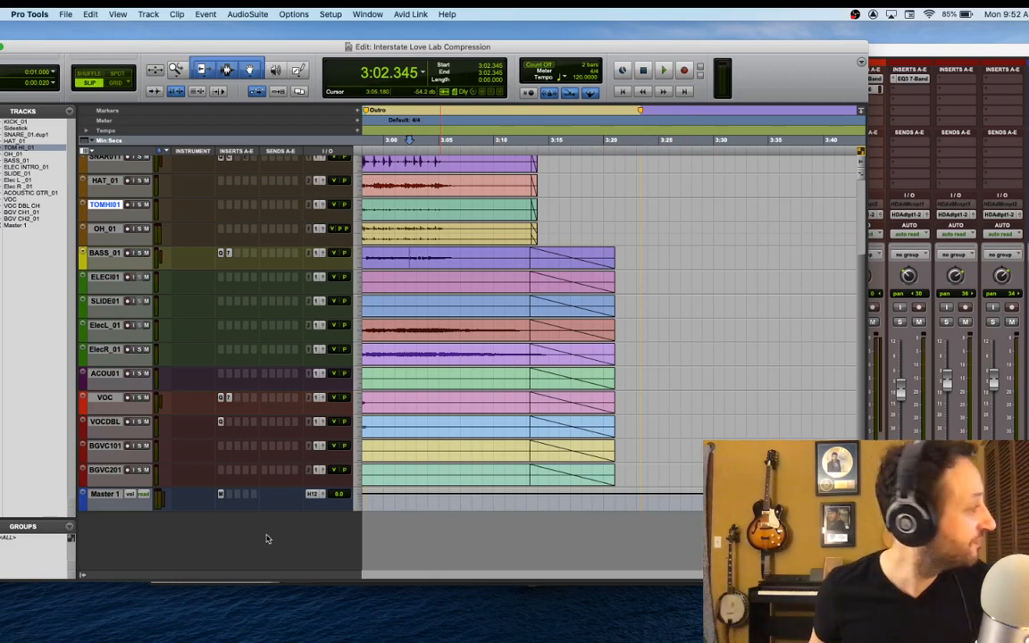
Enlarge the Master 1 track and select the whole song on it, from about 0:02.2 to about 3:21.5
drag(277, 509, 286, 566)
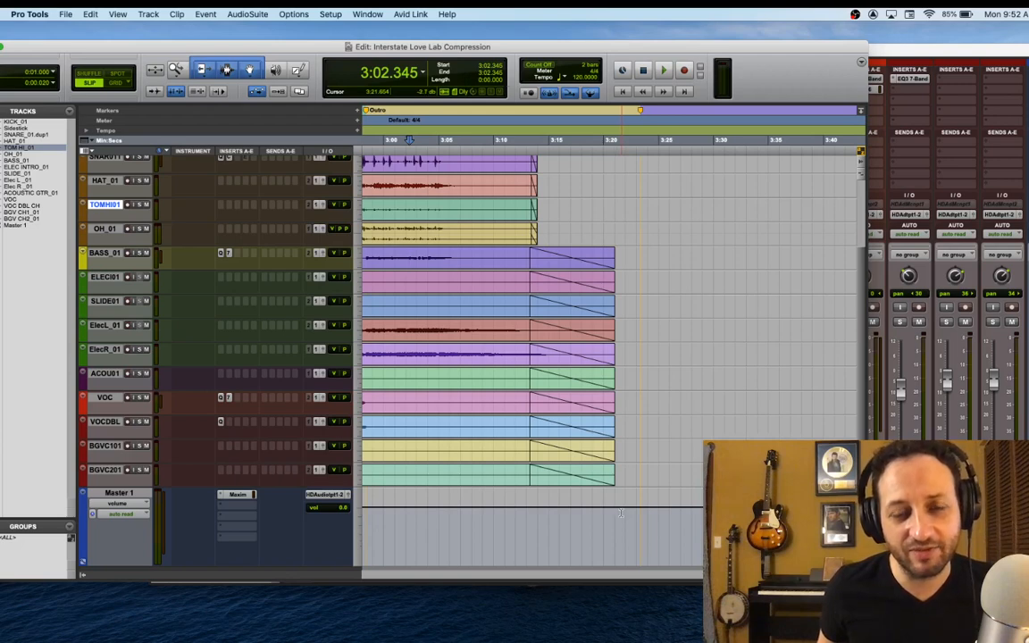
click(620, 513)
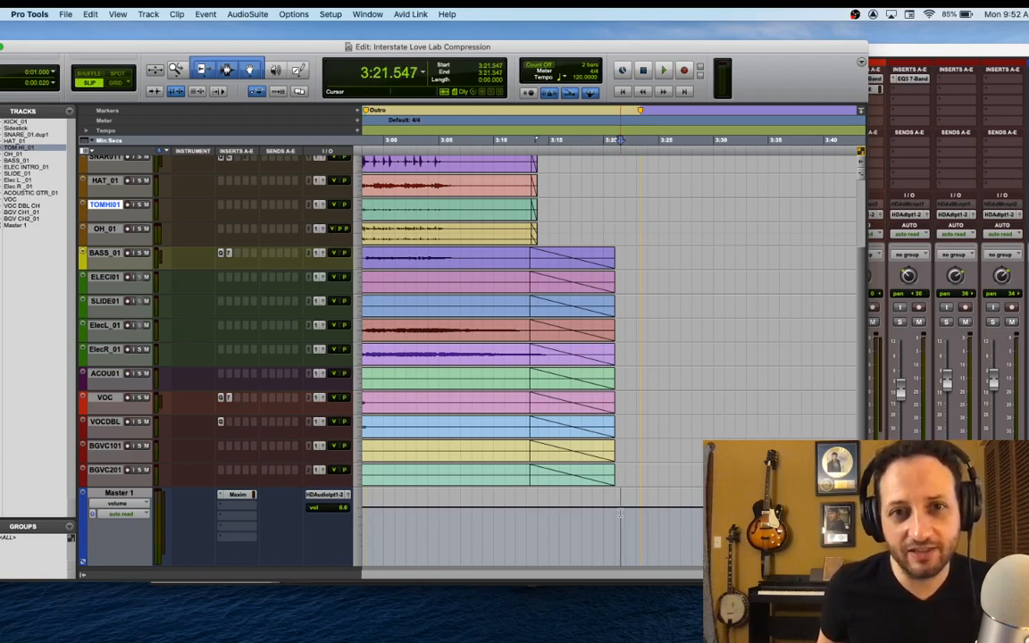
mouse_move(620, 514)
mouse_down()
mouse_move(303, 531)
mouse_move(385, 528)
mouse_up()
key(Return)
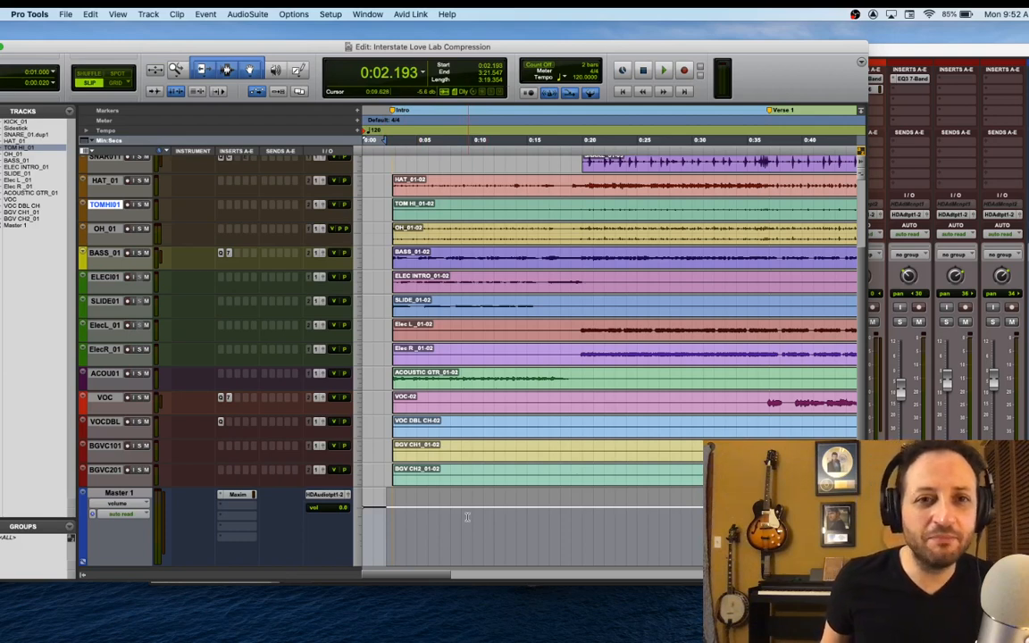
Store the full-song range as a new memory location with the Selection time property and Absolute reference
key(super+Tab)
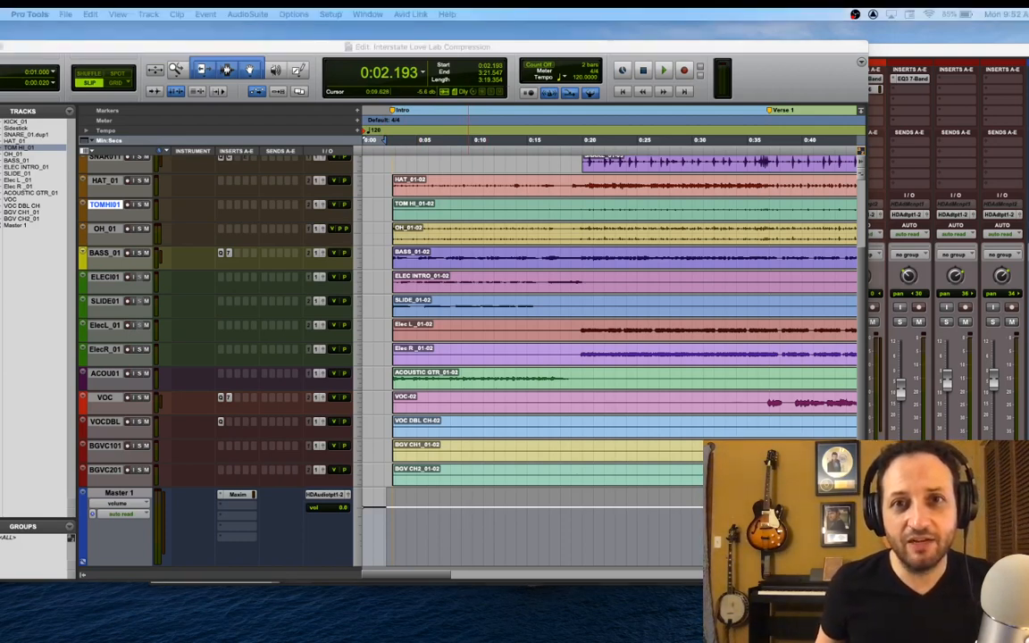
key(KP_Enter)
drag(275, 223, 505, 164)
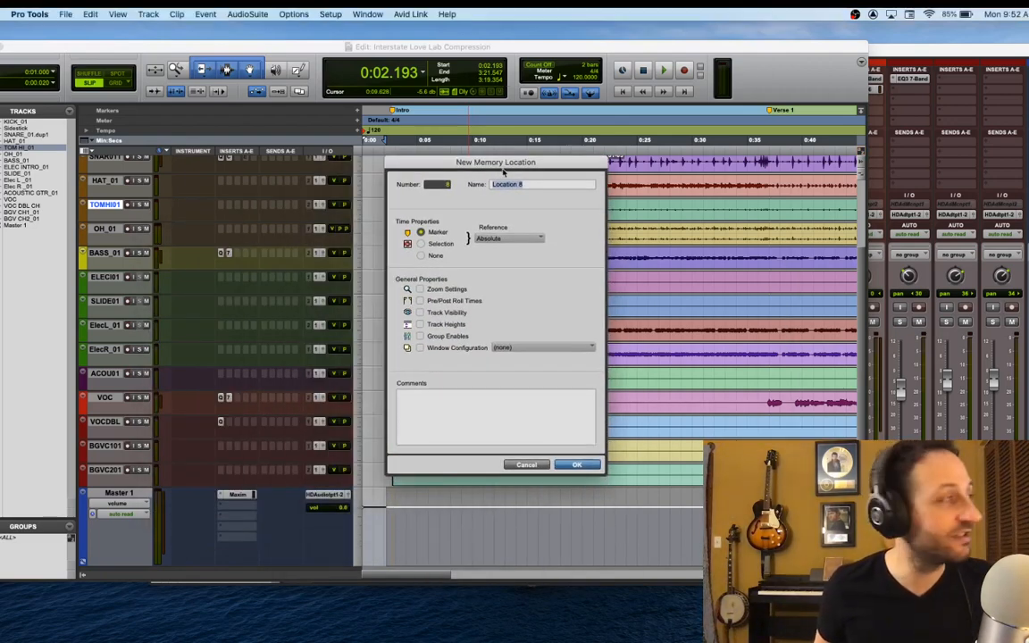
click(421, 243)
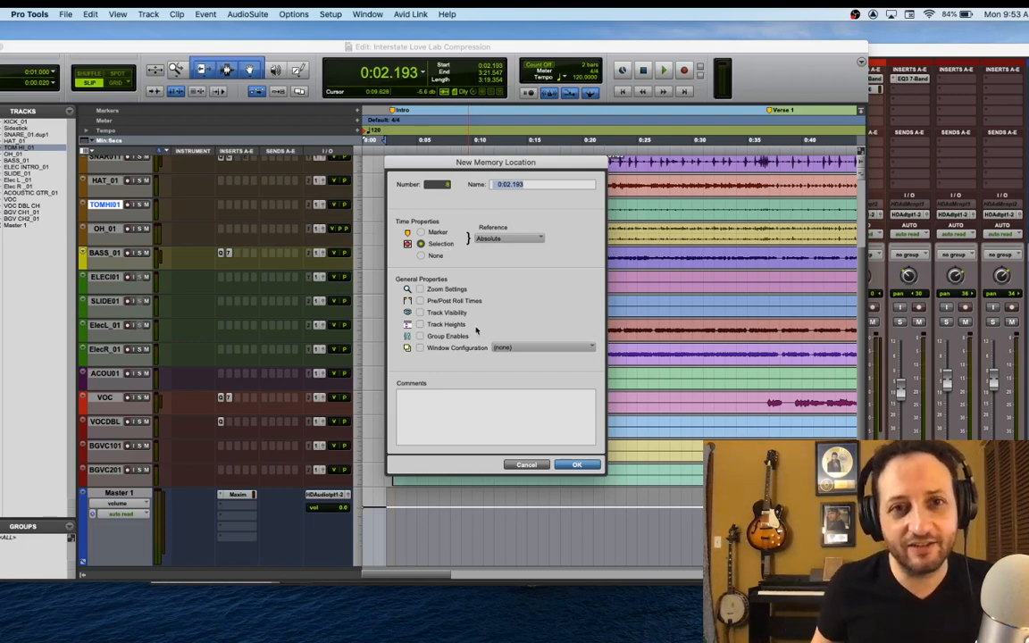
click(577, 465)
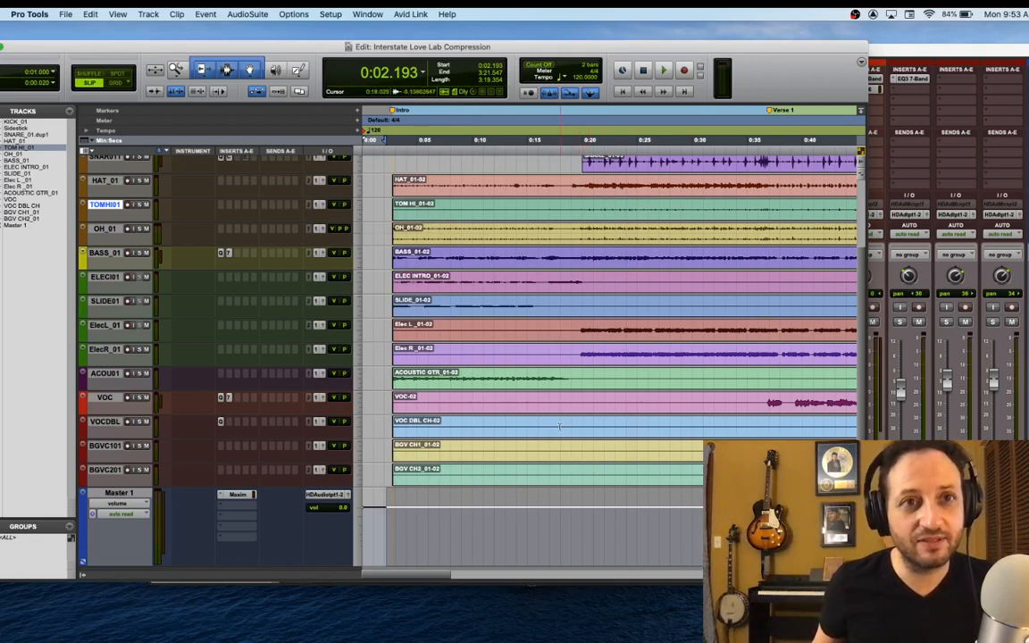
Start a bounce of the mix to disk with HD Audio output 1-2 (Stereo) as the bounce source
click(68, 15)
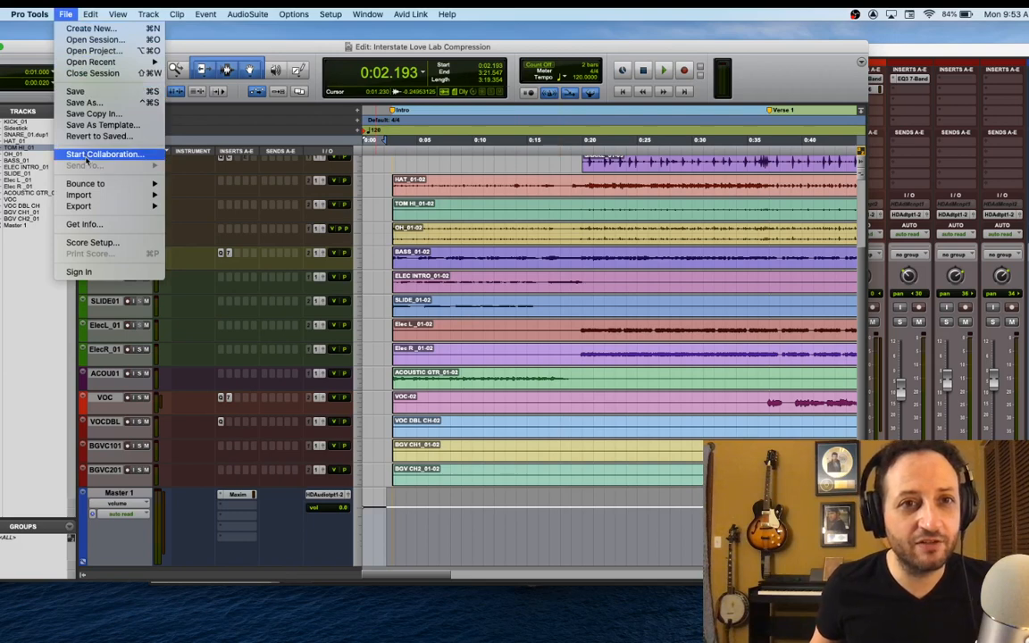
mouse_move(109, 186)
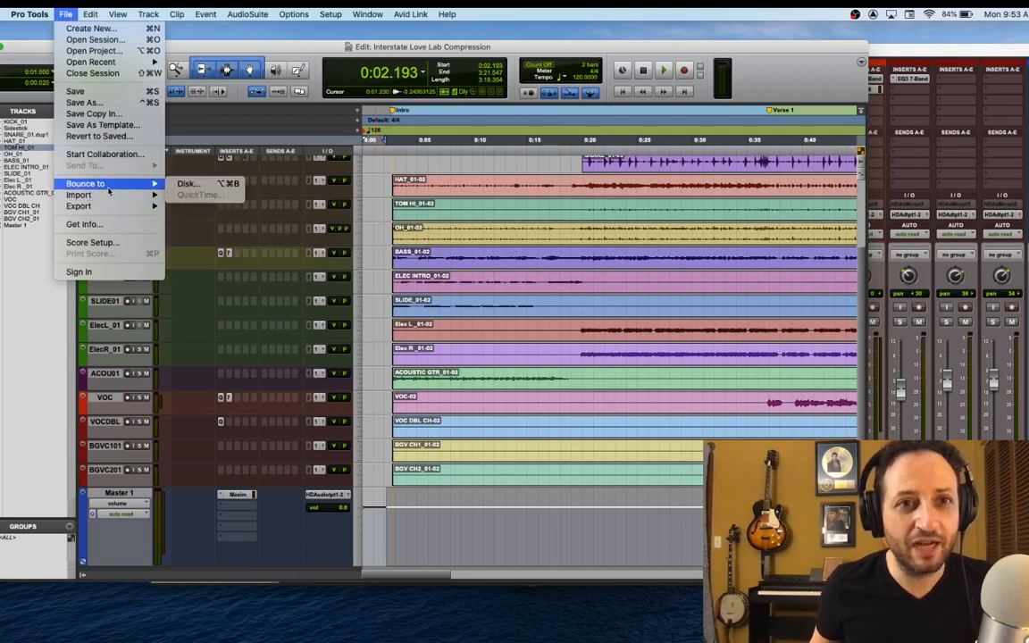
click(182, 186)
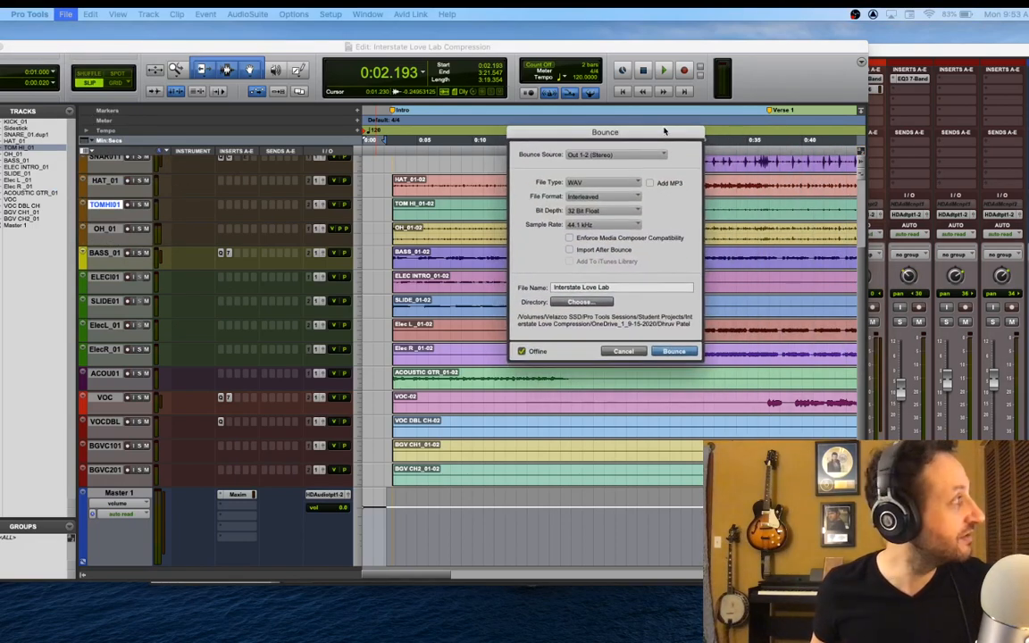
drag(668, 140, 697, 200)
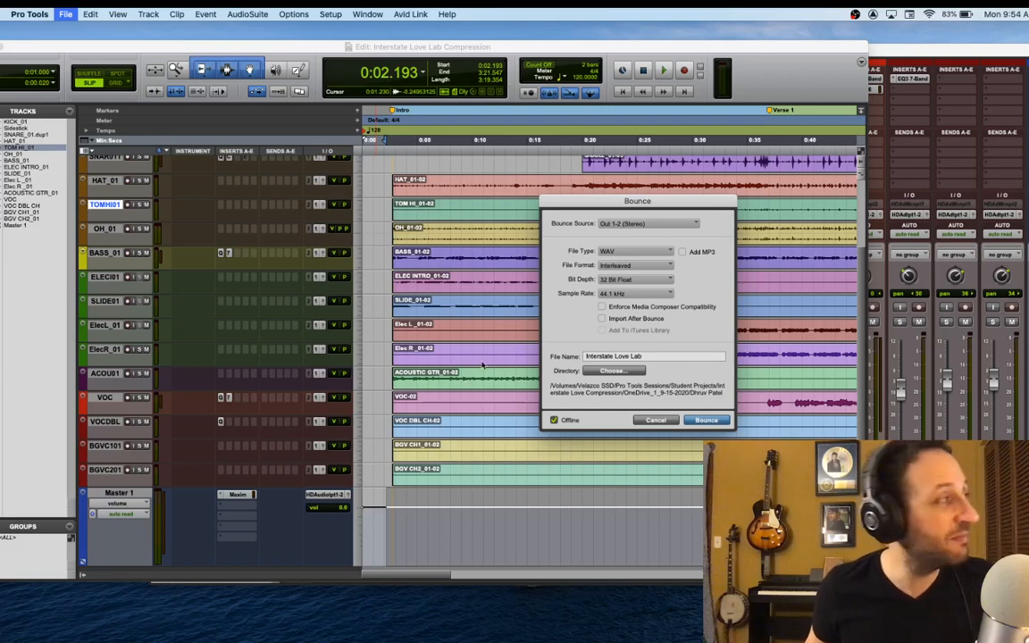
click(646, 224)
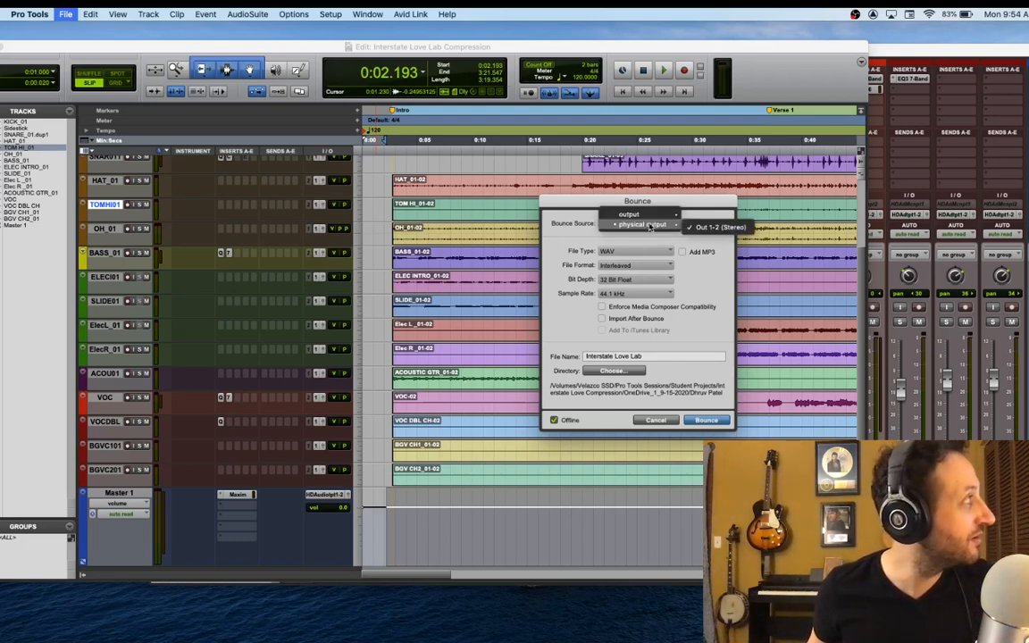
mouse_move(635, 214)
click(733, 215)
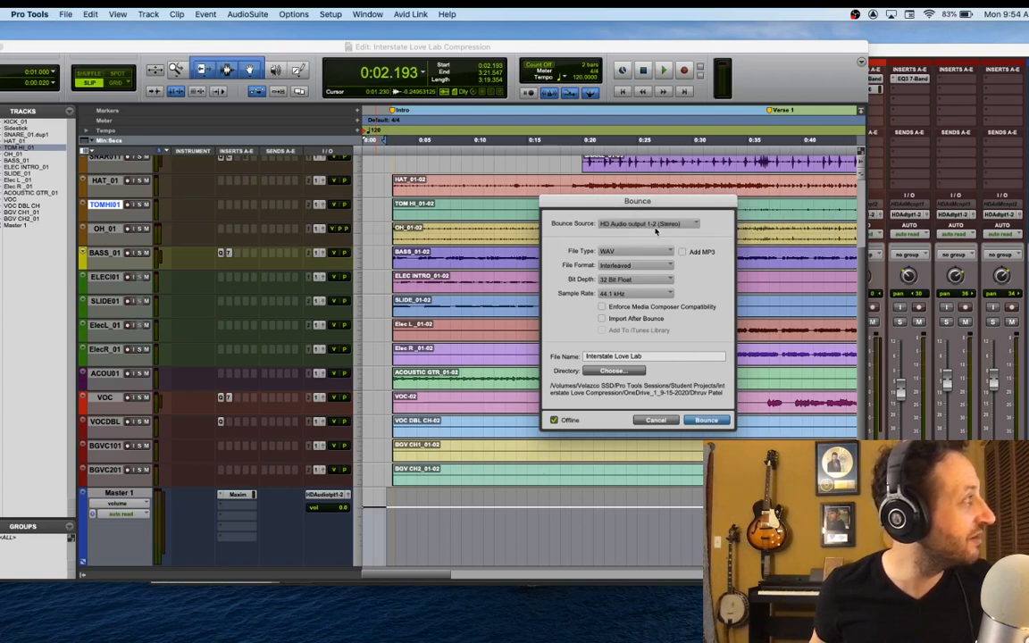
Keep WAV as the bounce file type and set the bit depth to 24 Bit
click(617, 253)
click(684, 241)
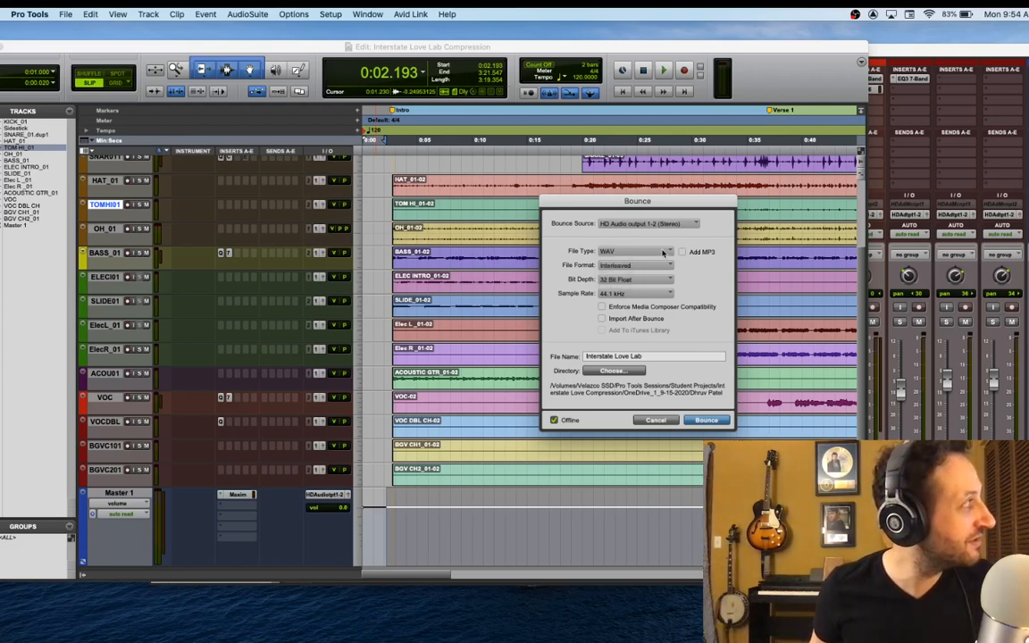
click(649, 282)
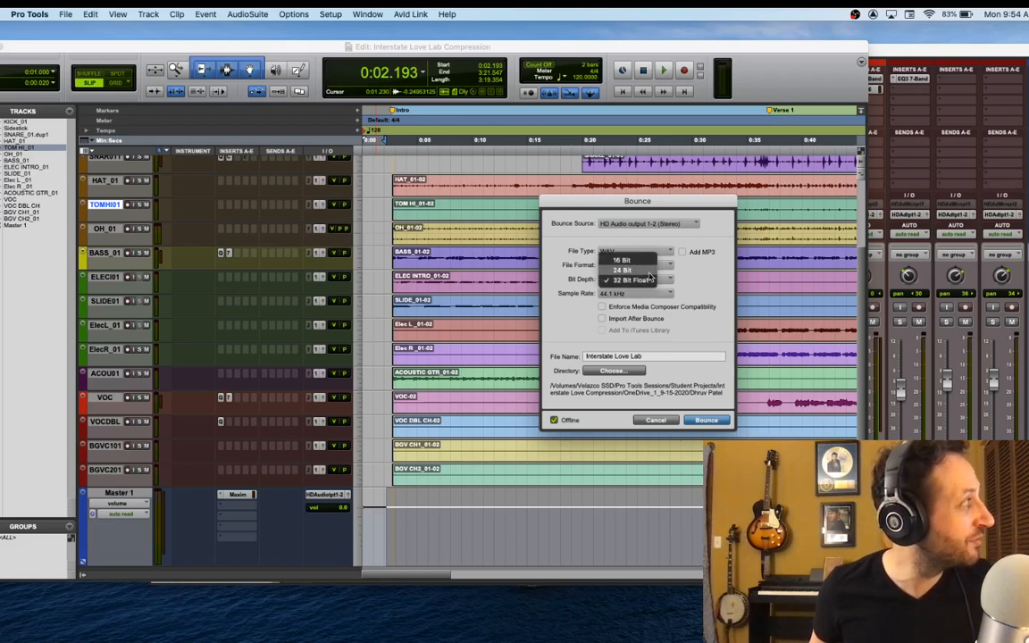
click(636, 270)
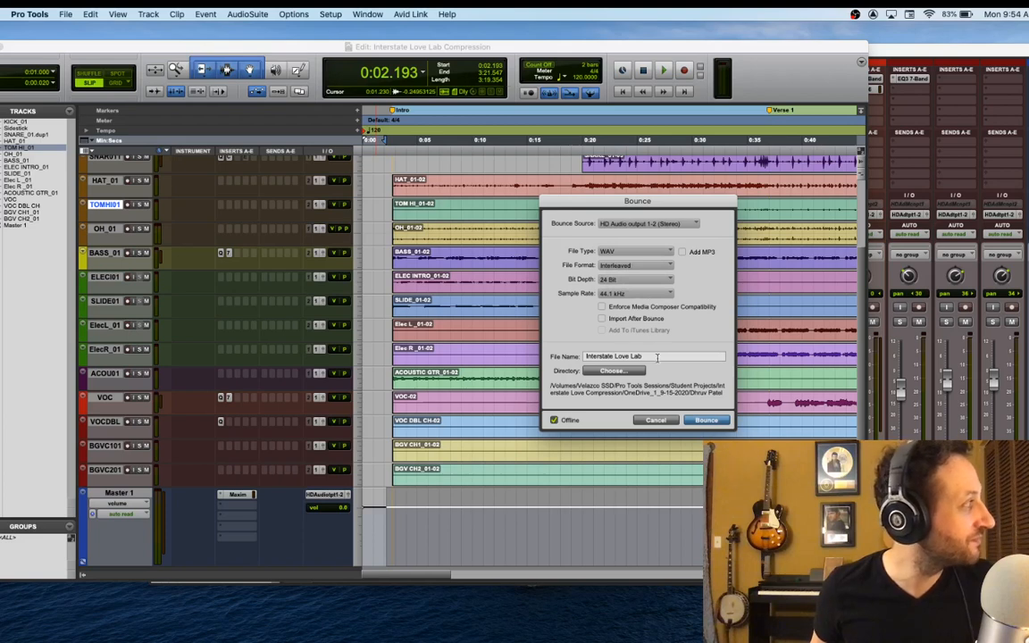
Replace the bounce's file name with V.CO FINAL ILS
drag(641, 357, 568, 357)
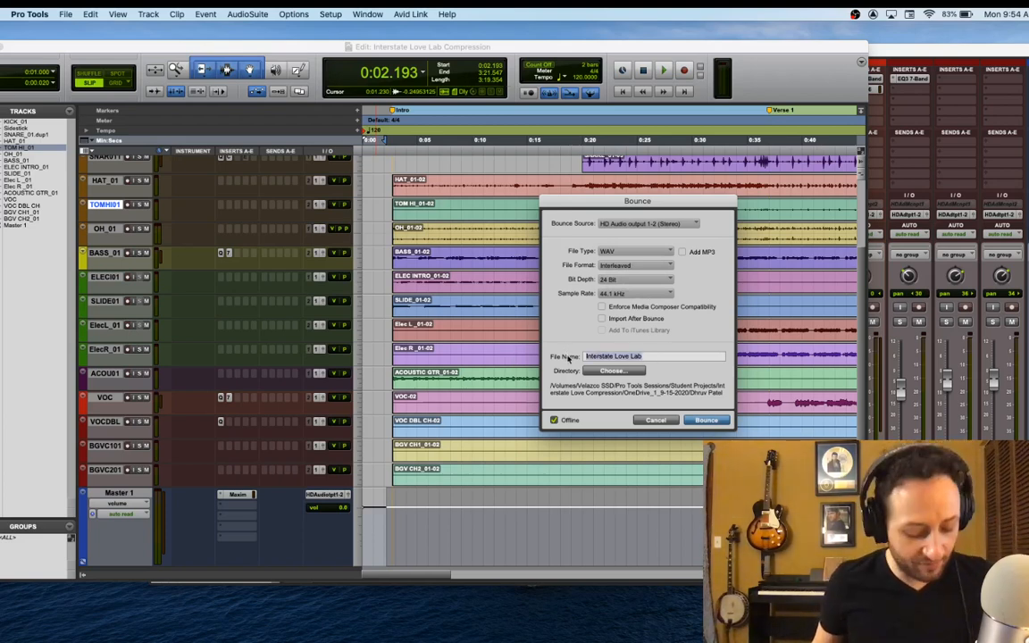
text(F)
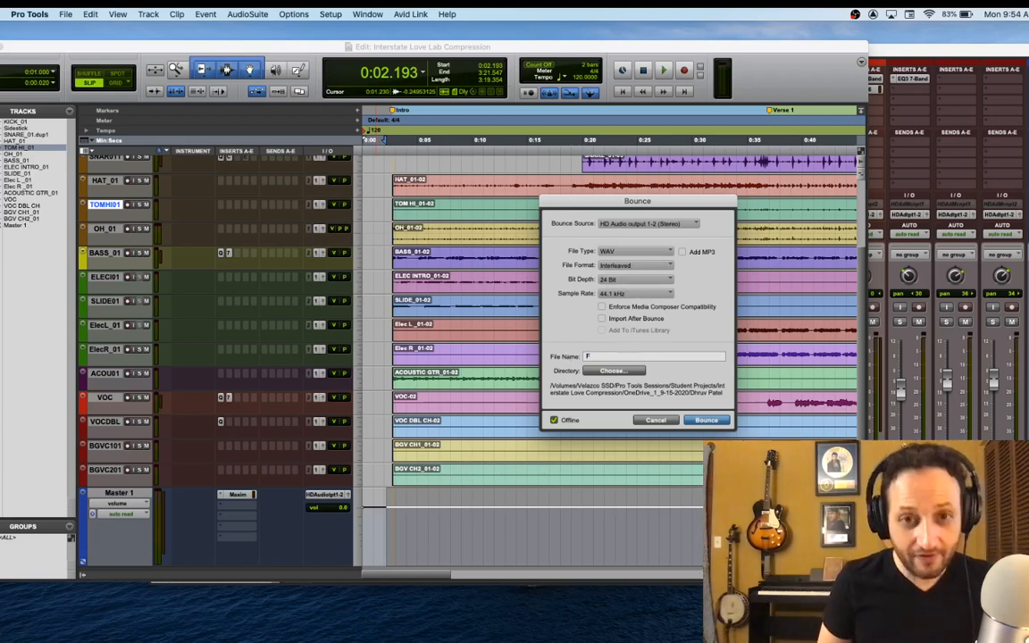
text(INAL)
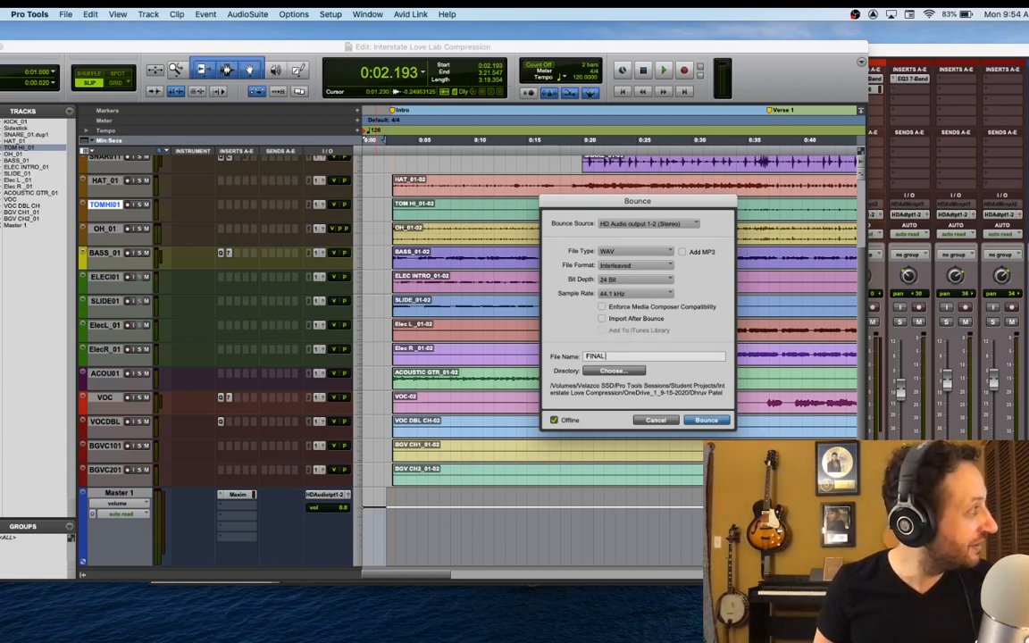
key(BackSpace)
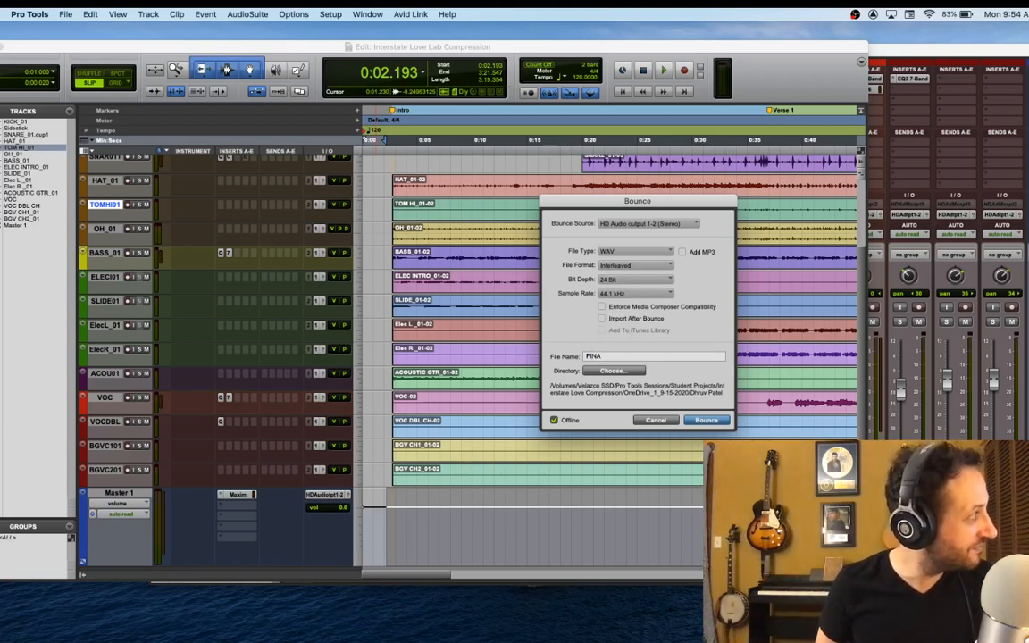
key(BackSpace)
key(BackSpace)
key(BackSpace)
key(BackSpace)
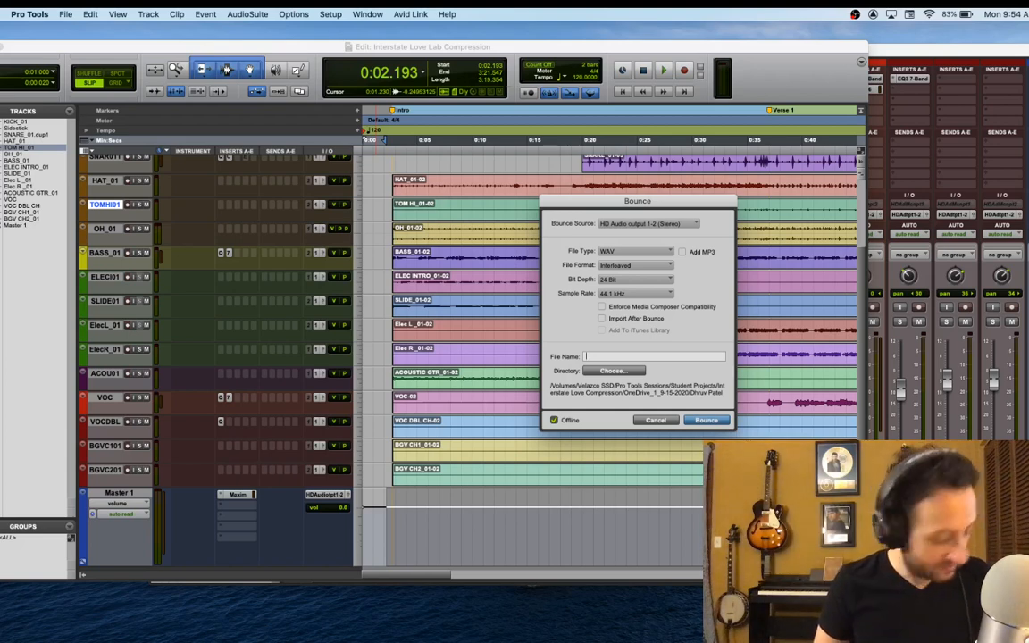
text(V.CO)
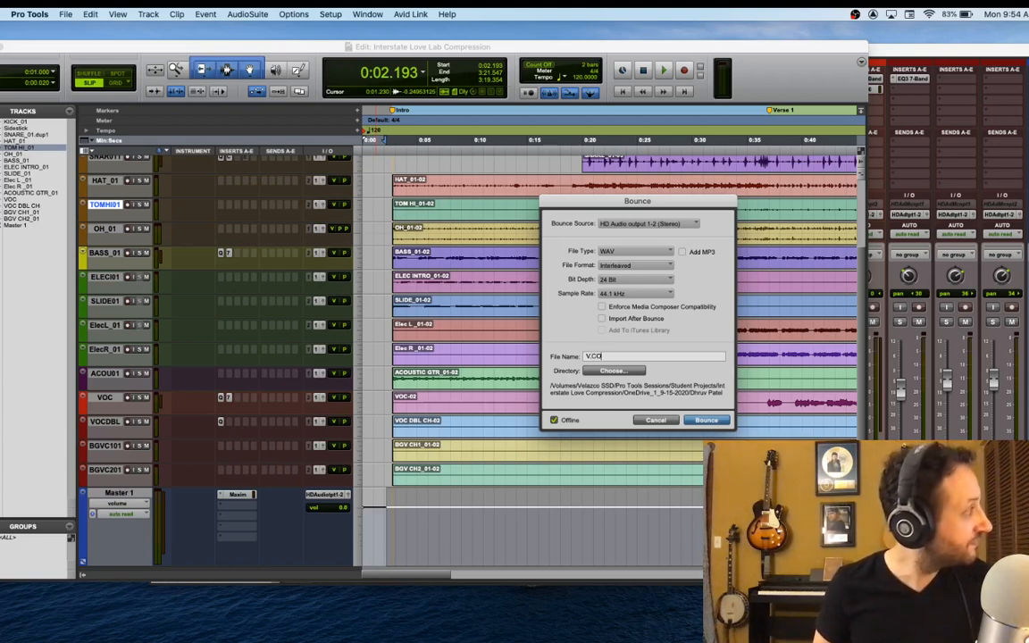
text( FI)
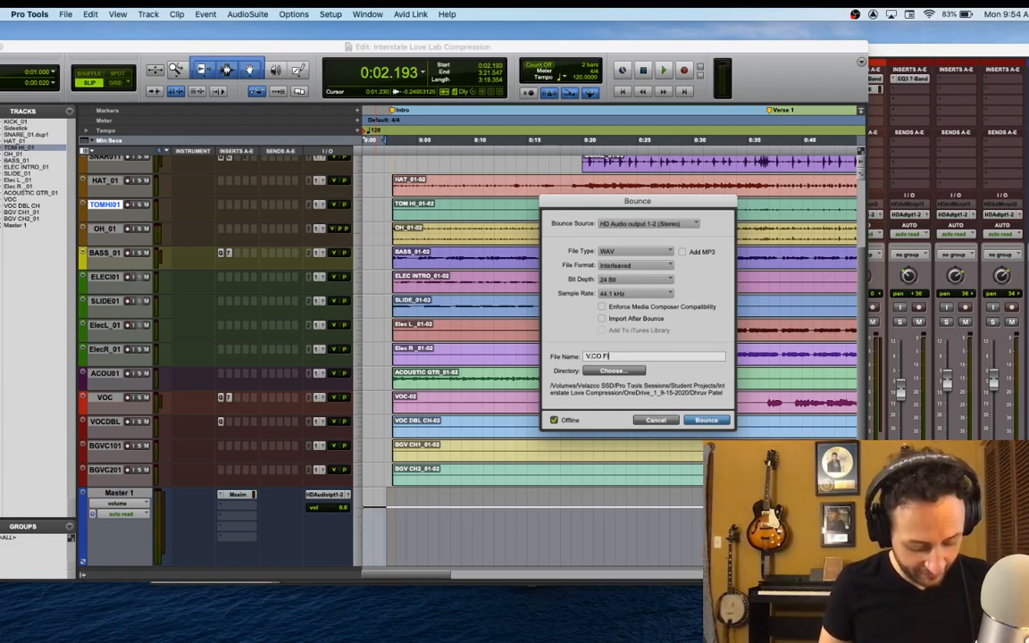
text(NAL MIX)
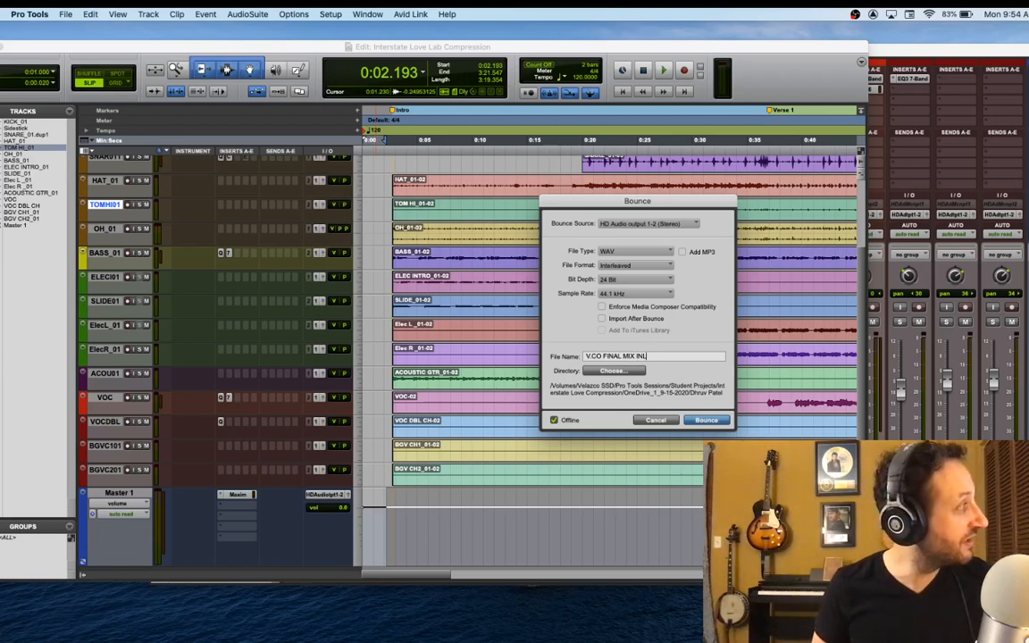
text( IN)
key(BackSpace)
text(L)
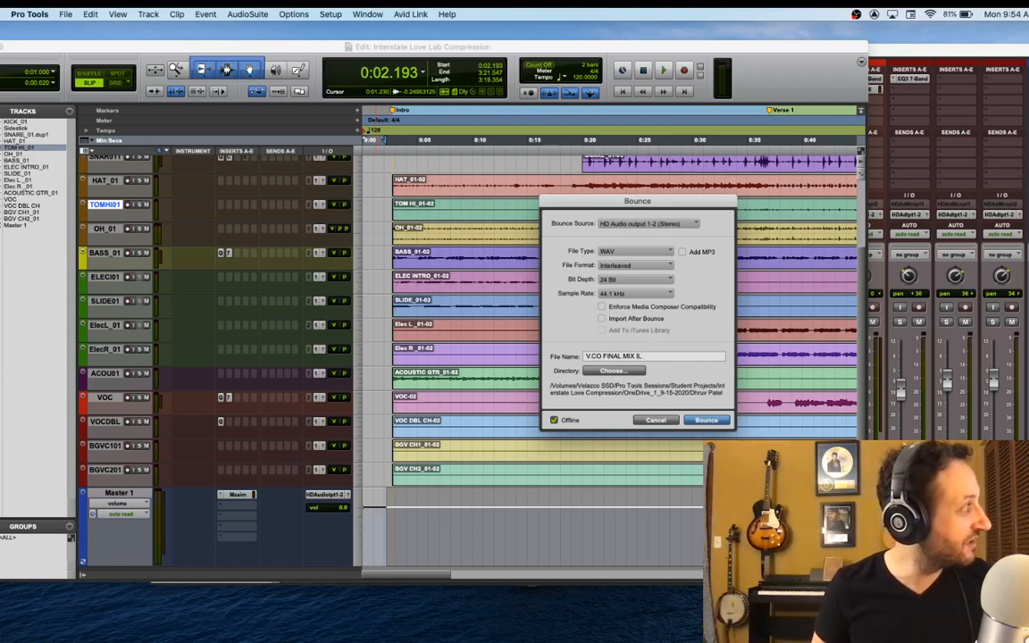
text(L)
key(BackSpace)
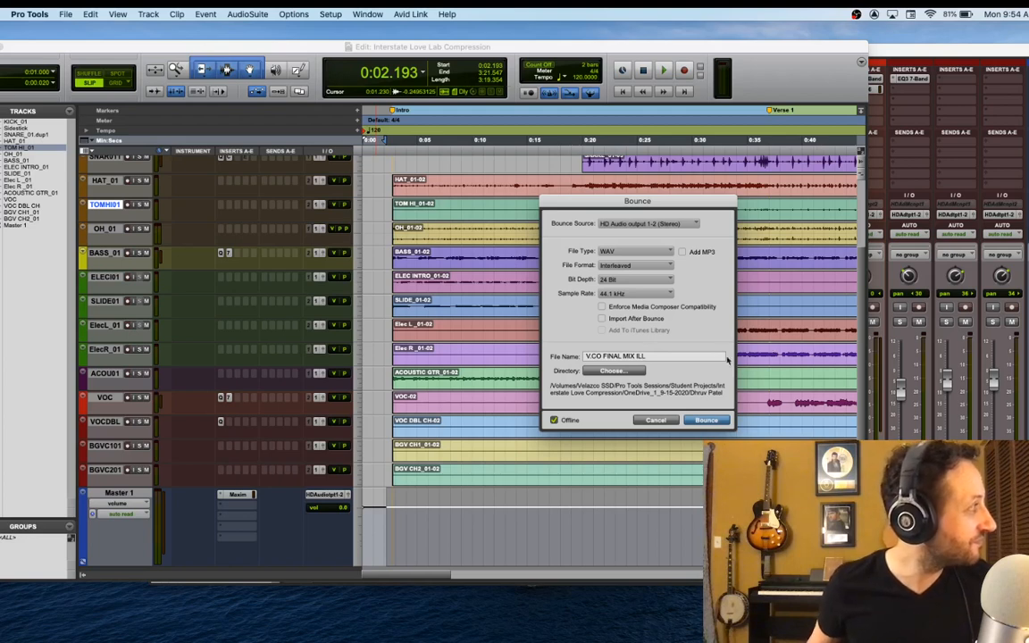
key(BackSpace)
key(BackSpace)
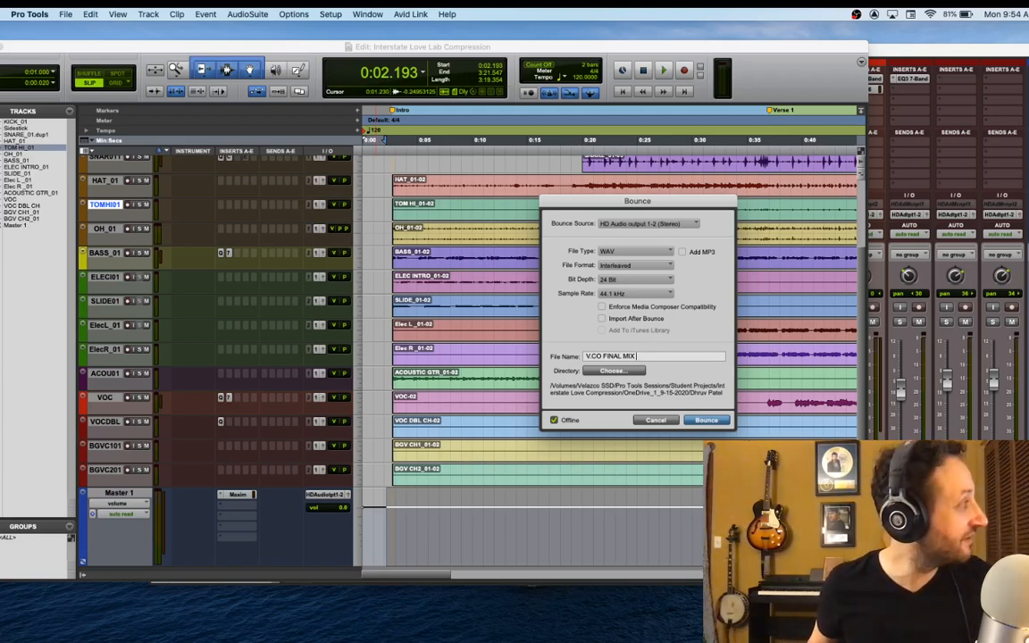
text(S)
key(BackSpace)
key(BackSpace)
key(BackSpace)
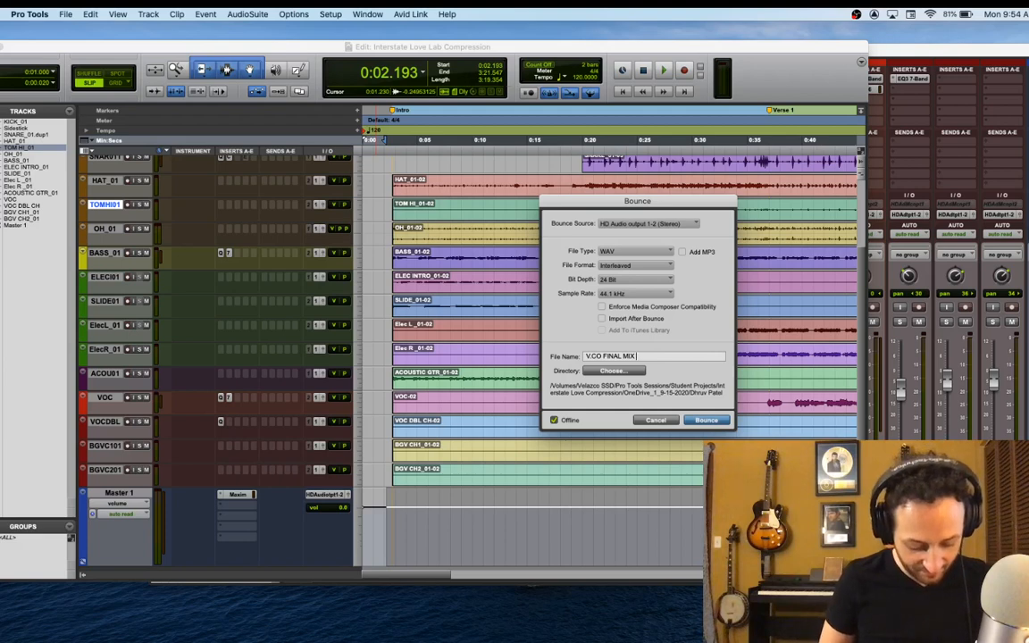
text(LS)
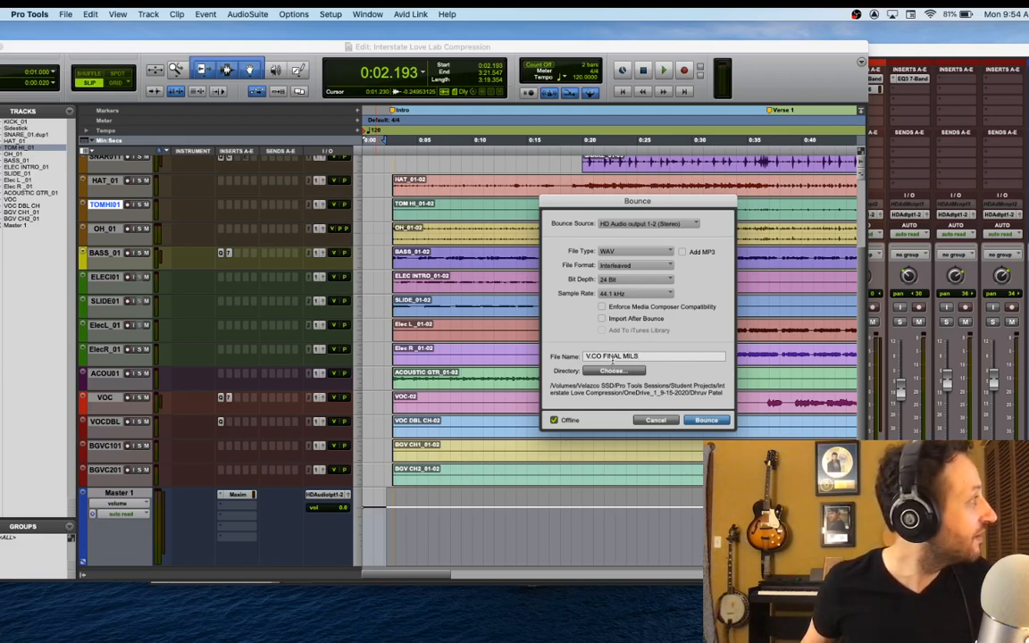
click(626, 356)
key(BackSpace)
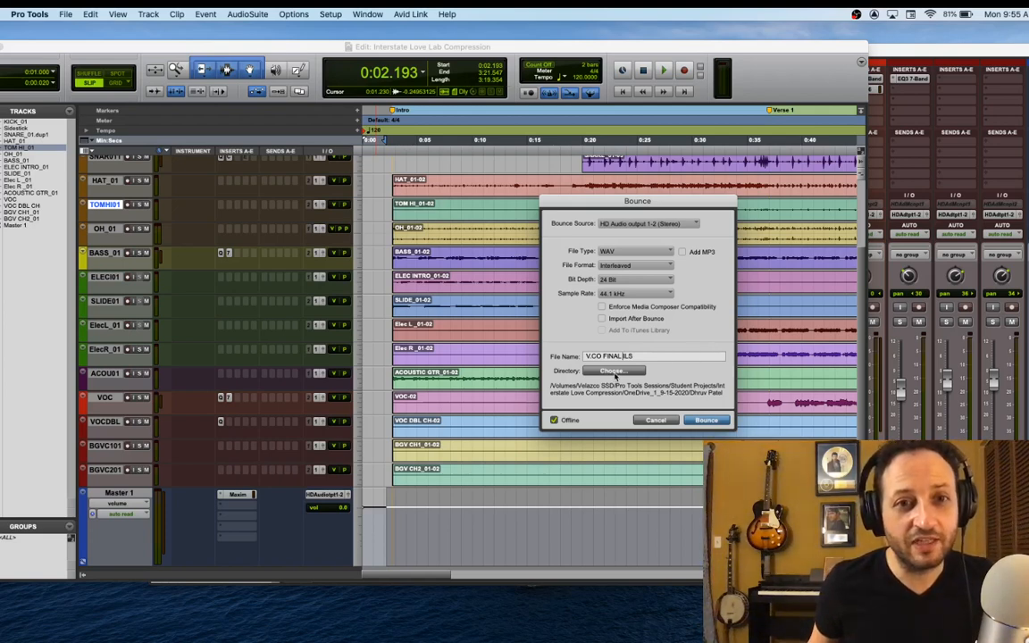
Choose the Bounced Files folder inside the student's session folder under OneDrive_1_9-15-2020 as the bounce destination
click(616, 371)
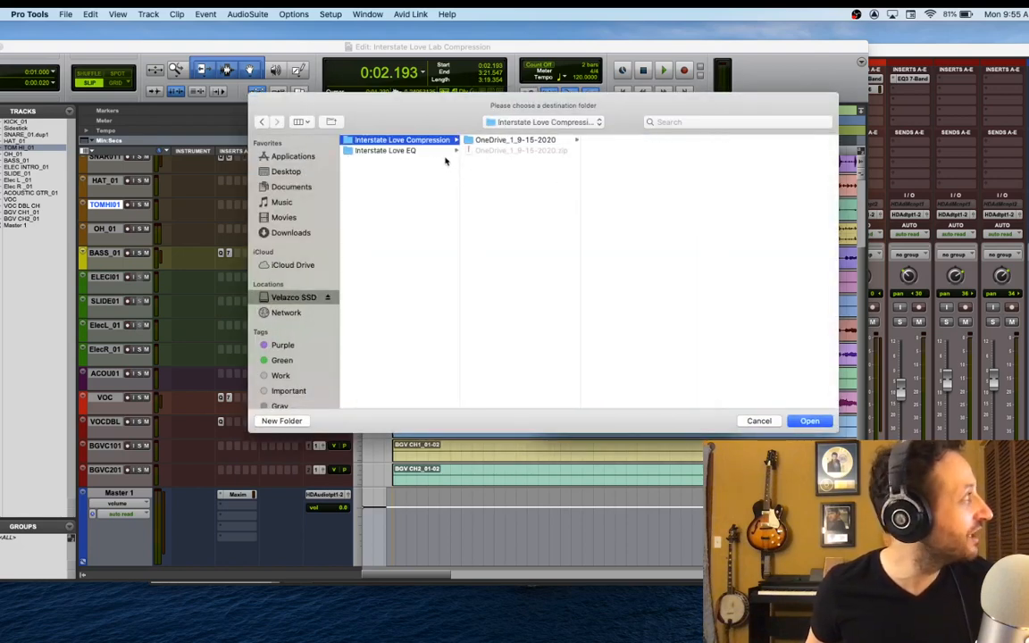
click(490, 142)
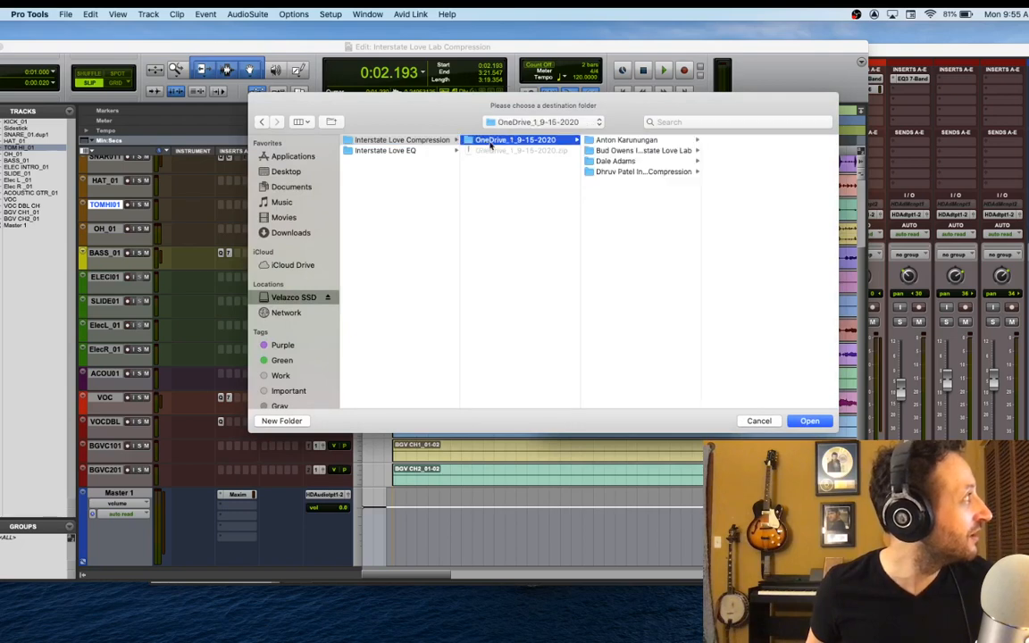
click(601, 171)
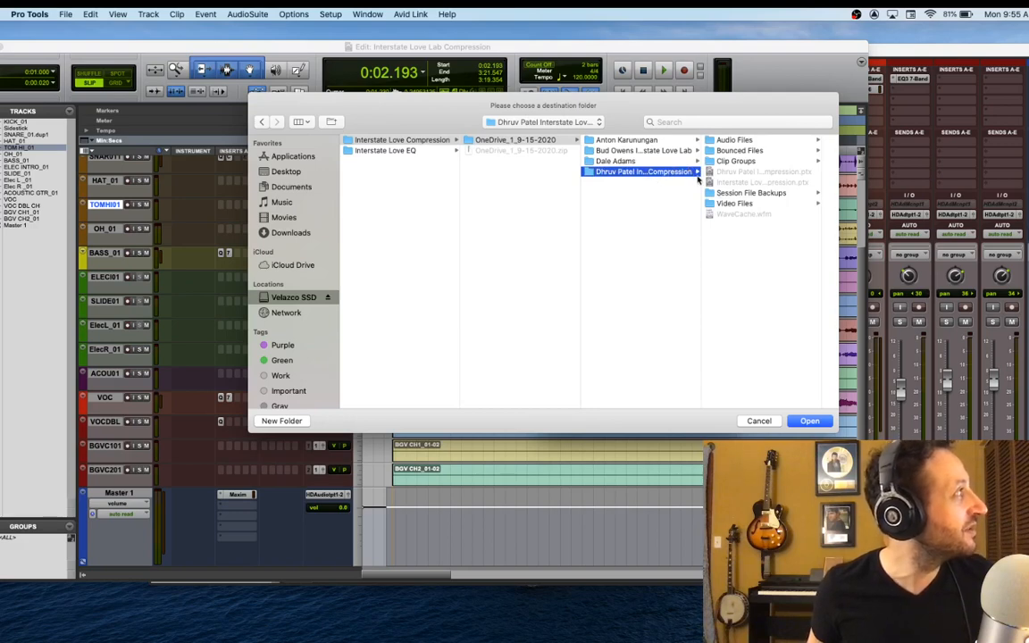
click(737, 152)
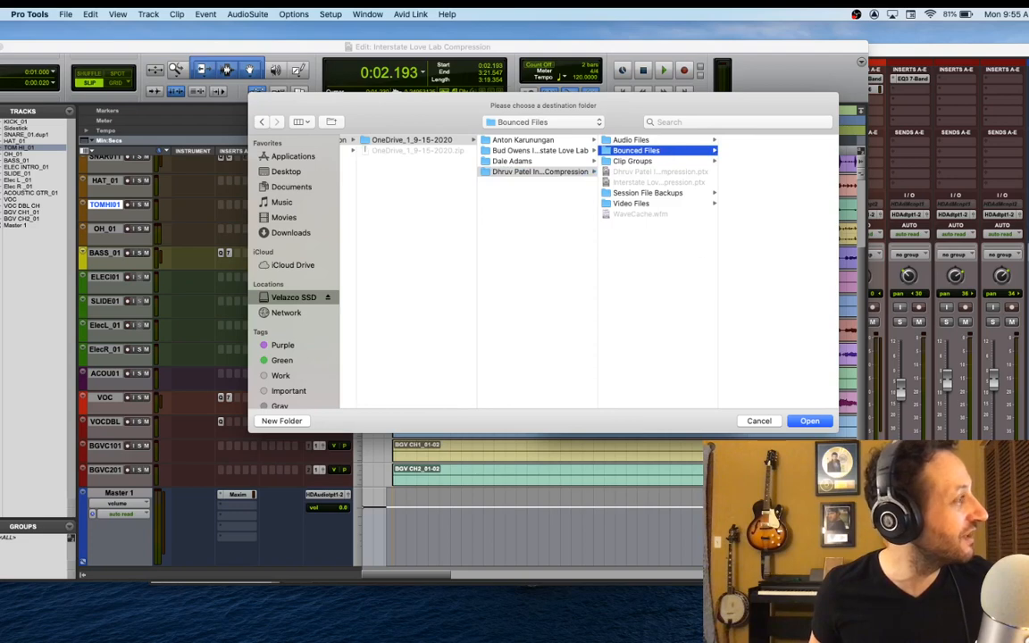
click(810, 421)
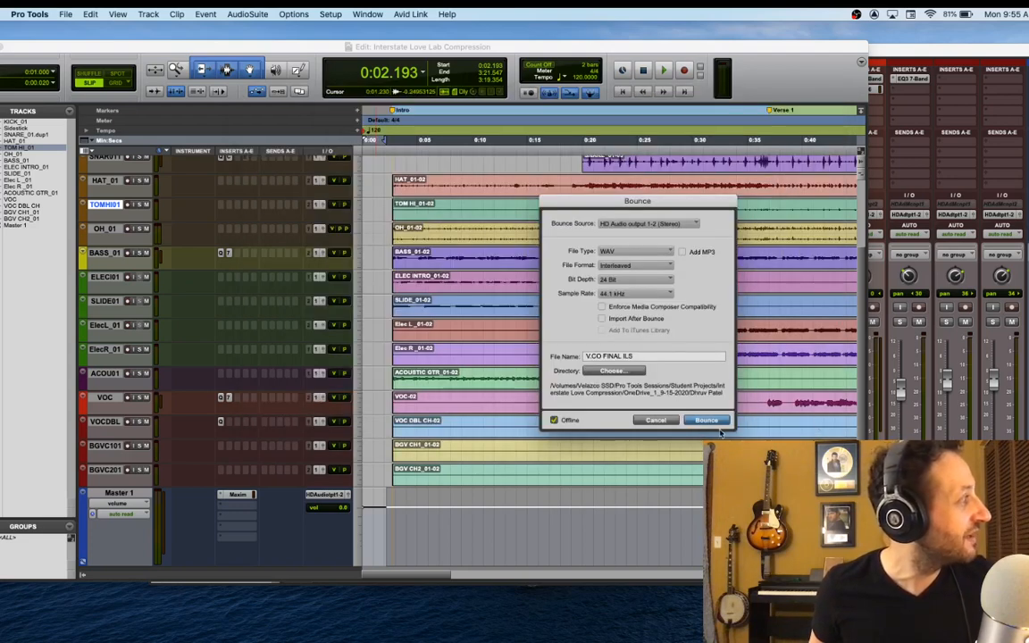
click(554, 420)
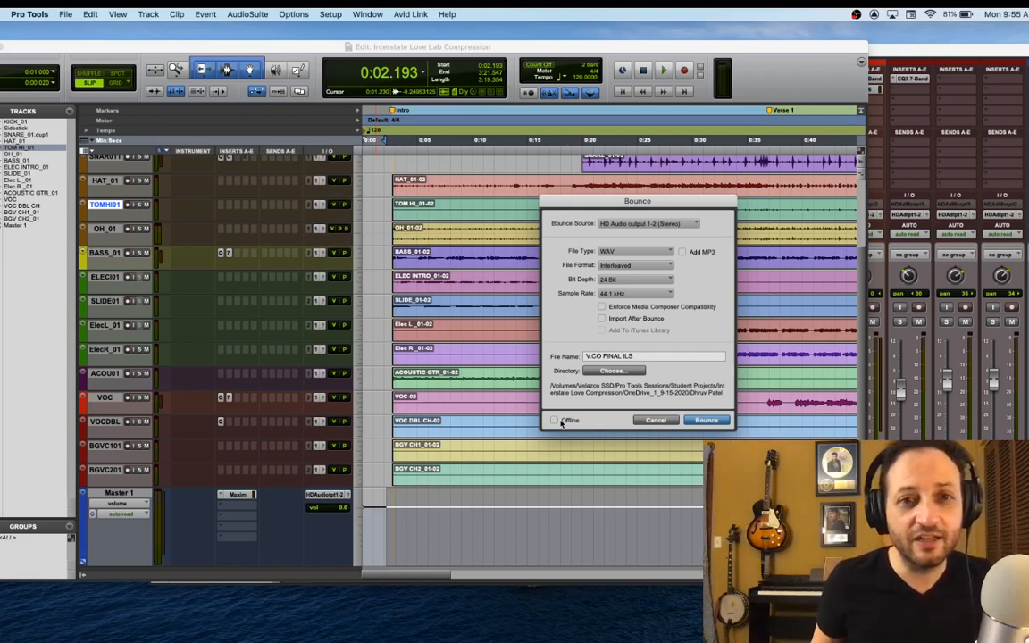
click(555, 421)
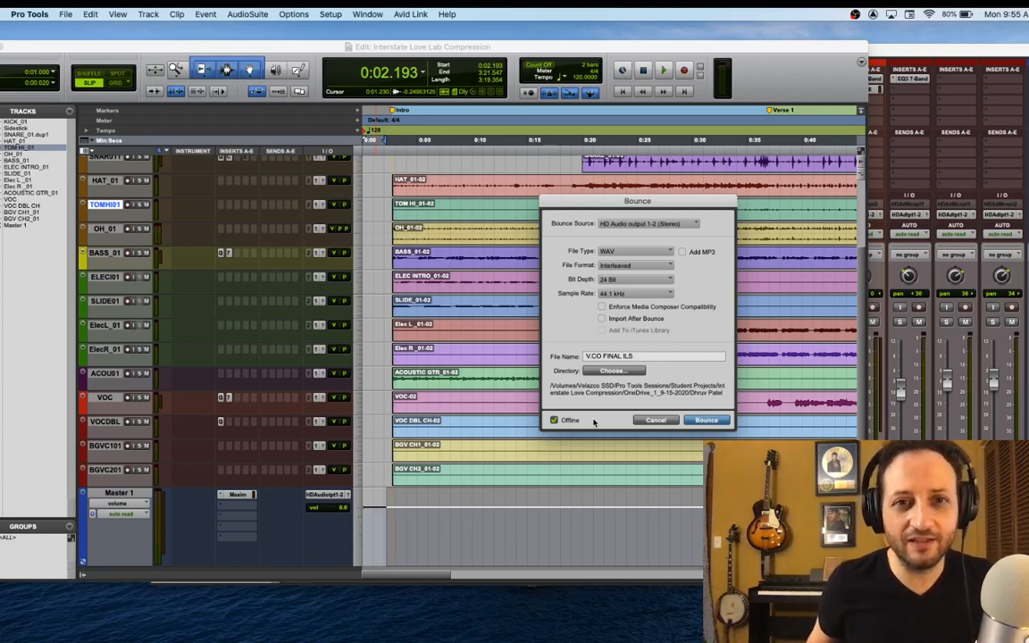
click(564, 423)
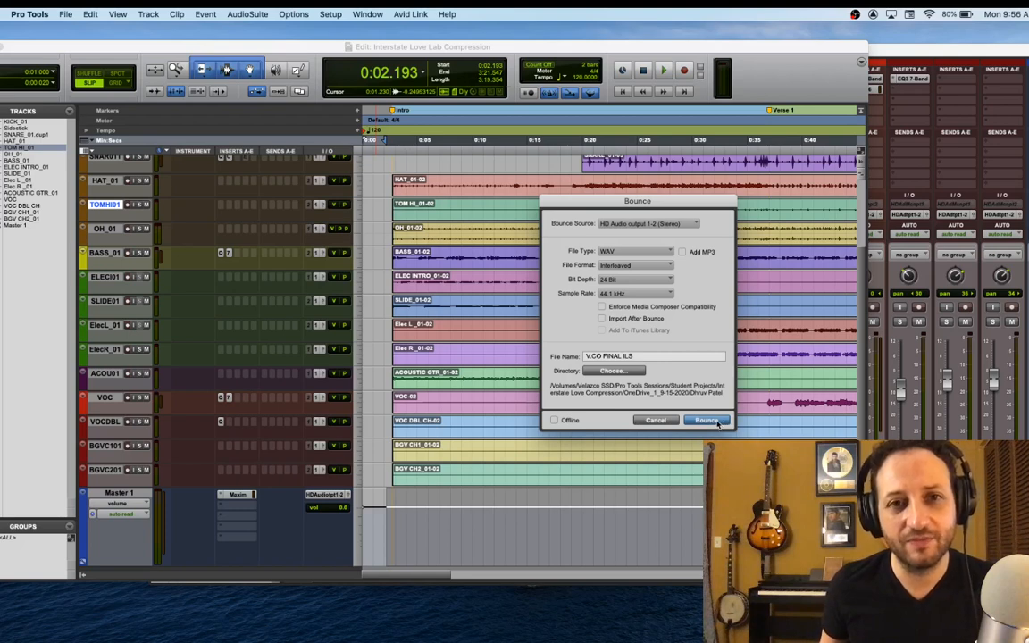
click(559, 420)
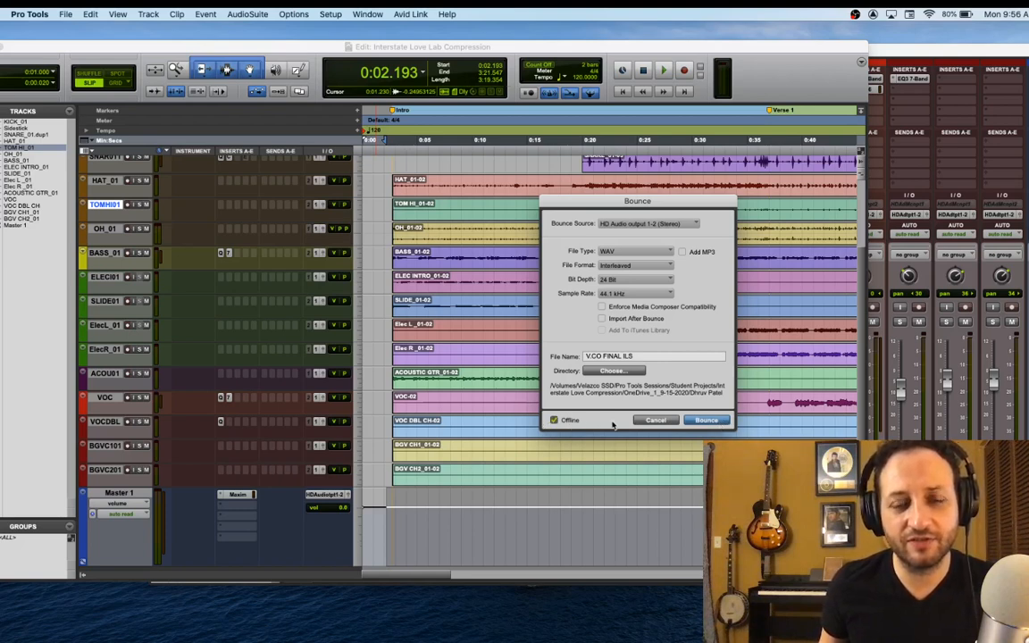
Run the offline bounce of the mix and close the session
click(705, 421)
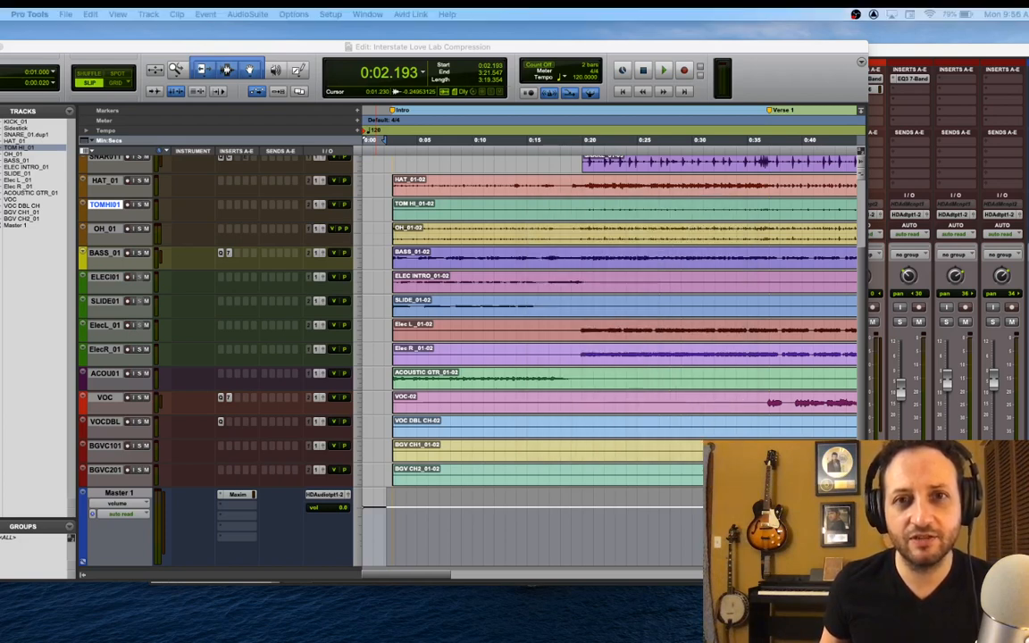
drag(1000, 285, 505, 285)
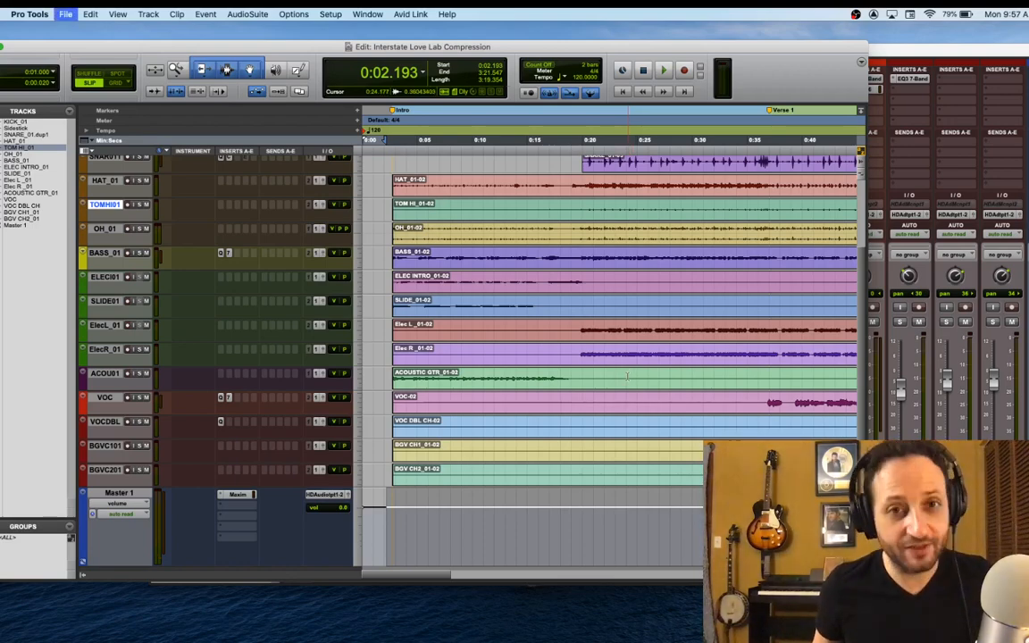
key(super+shift+w)
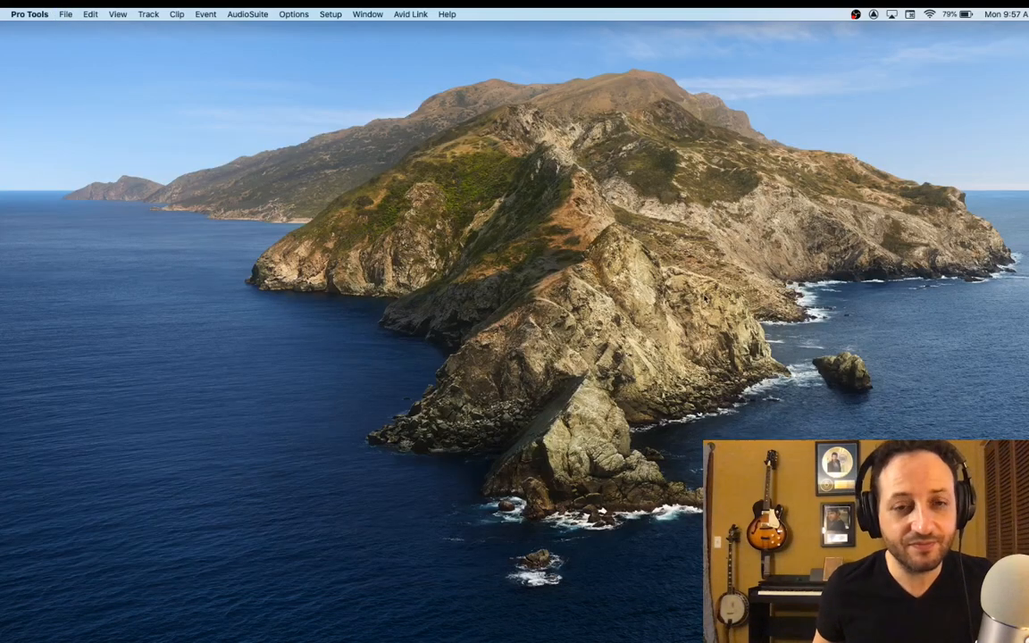